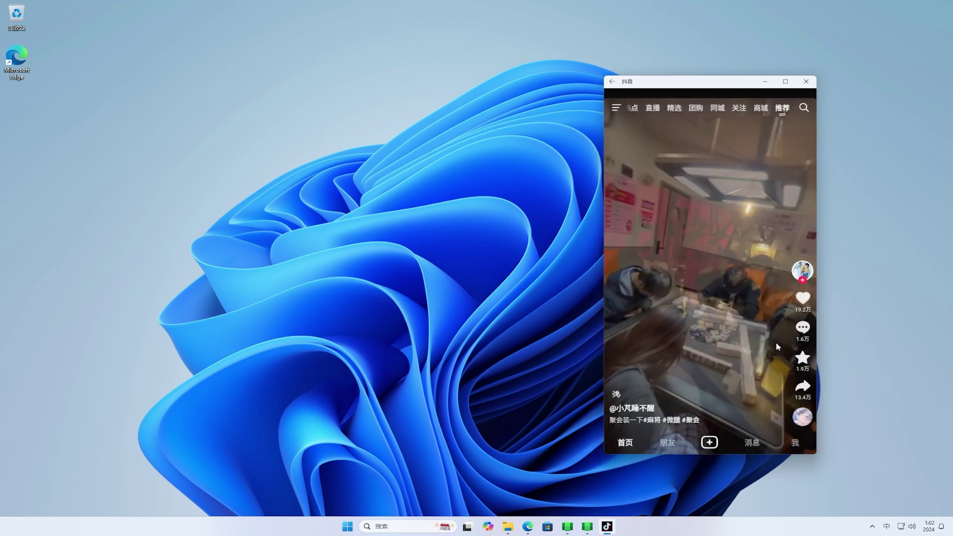
Browse several videos in the Douyin recommendation feed and dismiss the minors' mode (未成年人模式) prompt
scroll(779, 176, down, 1)
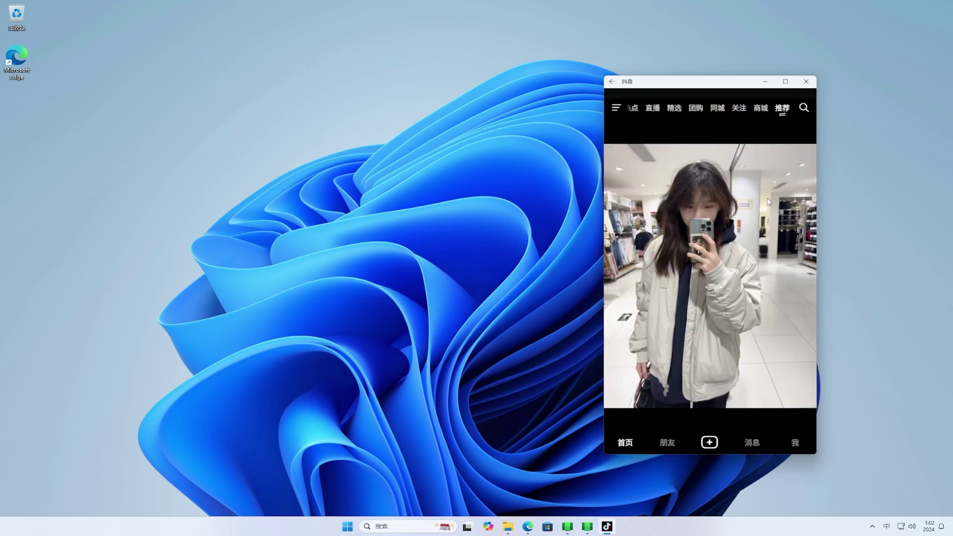
scroll(770, 157, down, 1)
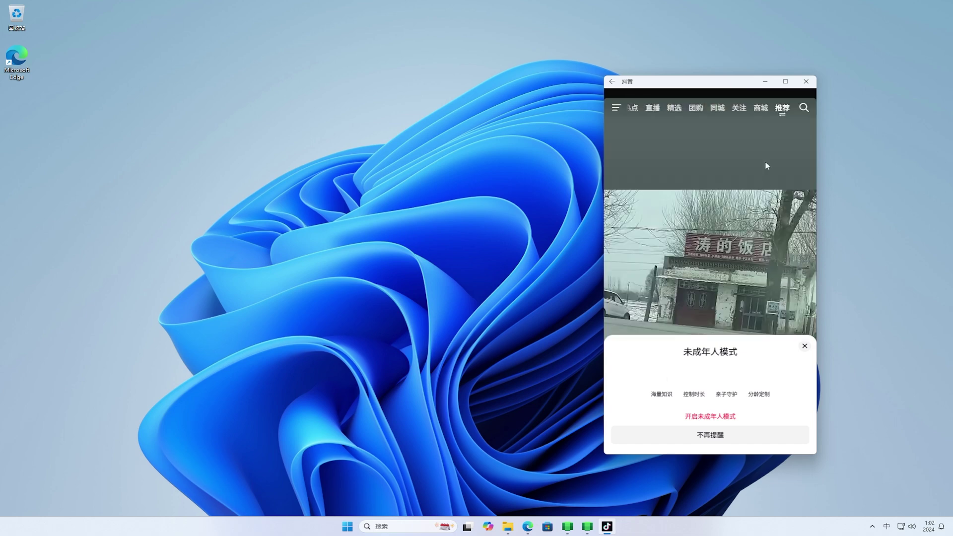
click(802, 348)
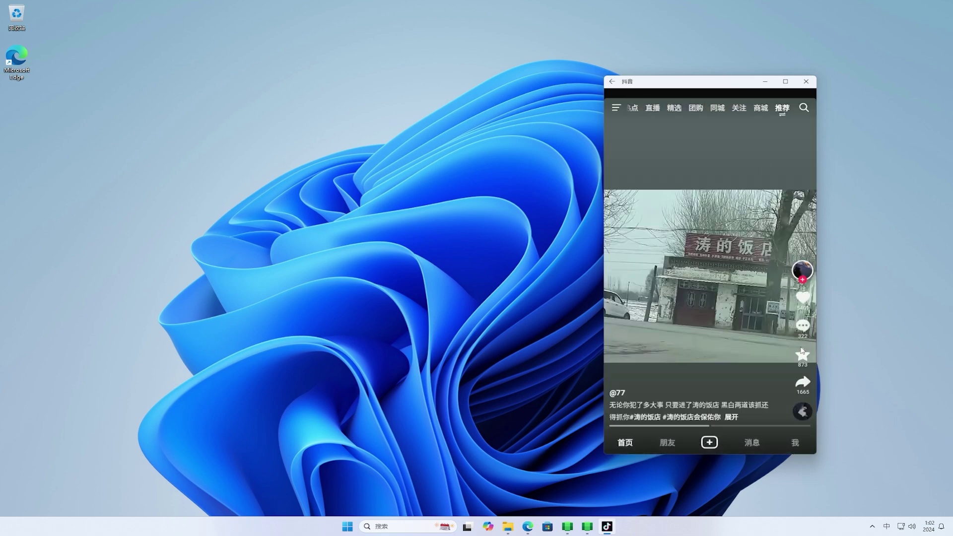
scroll(754, 234, down, 1)
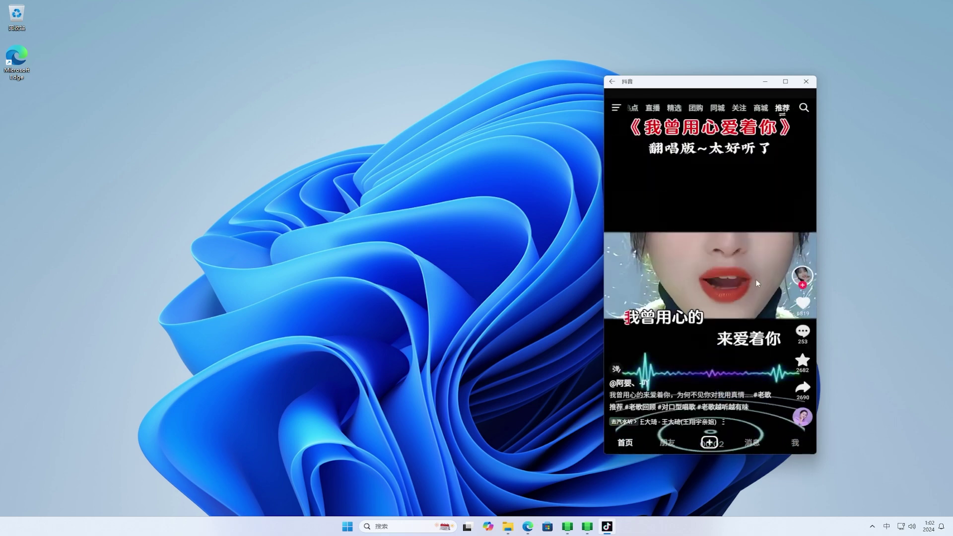
scroll(753, 235, down, 1)
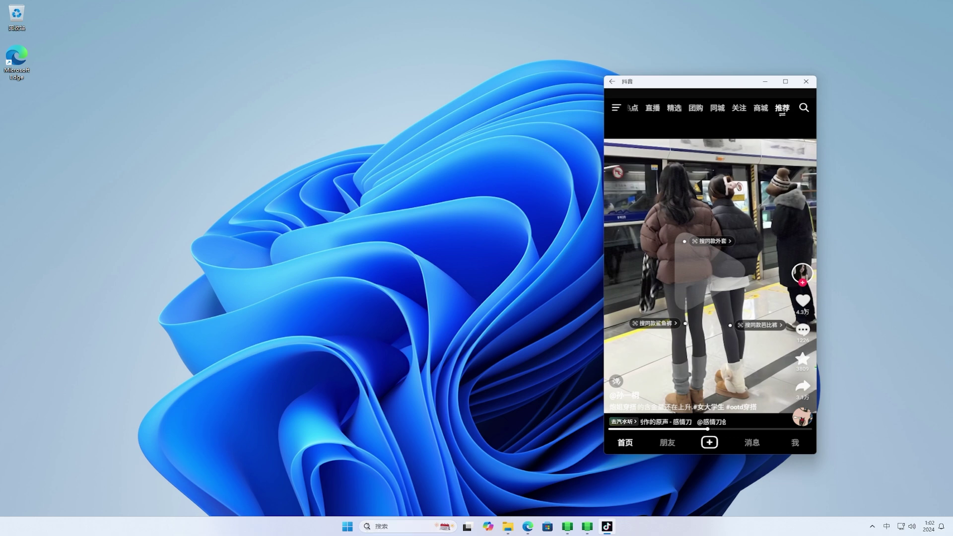
Search for winver, run it to view the Windows version information, and move its window toward the centre of the desktop
click(344, 529)
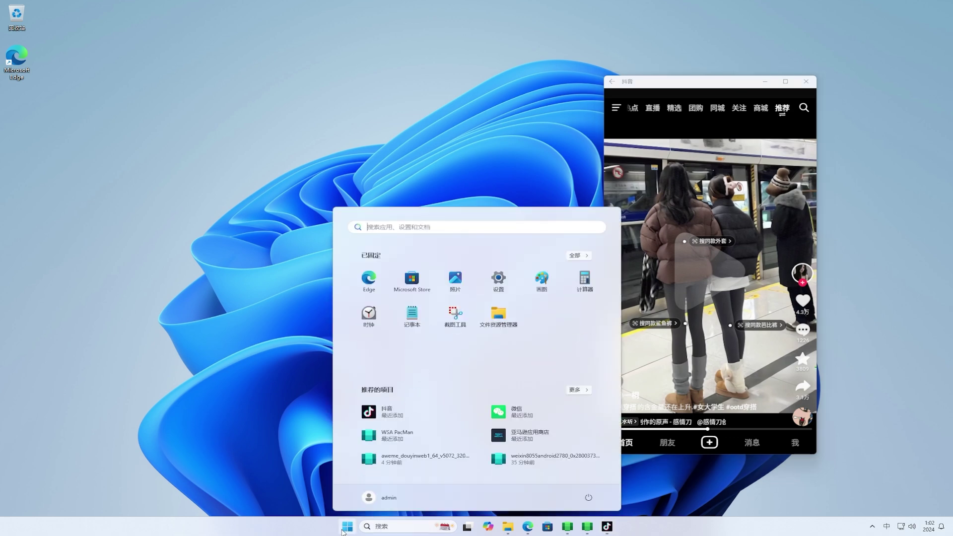
text(winver)
key(shift)
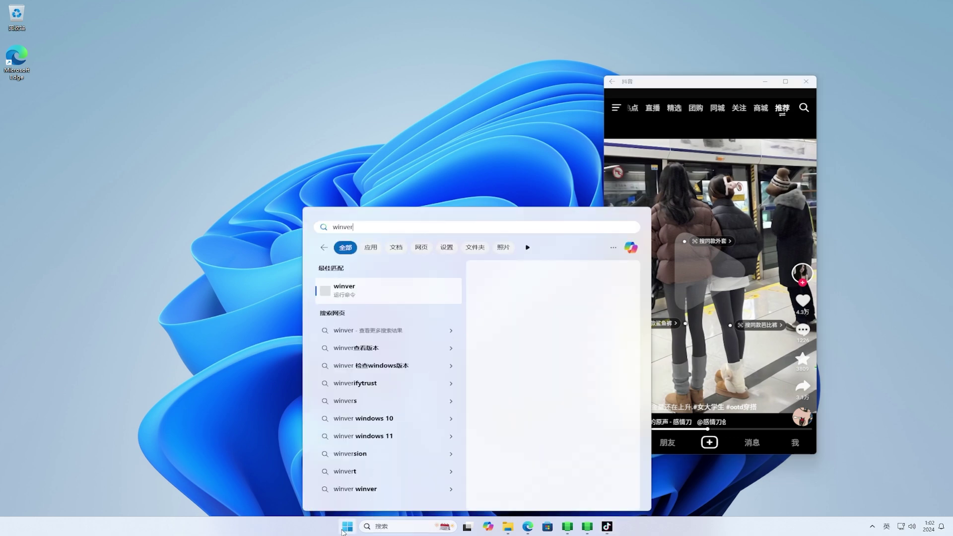
click(378, 293)
drag(180, 25, 429, 164)
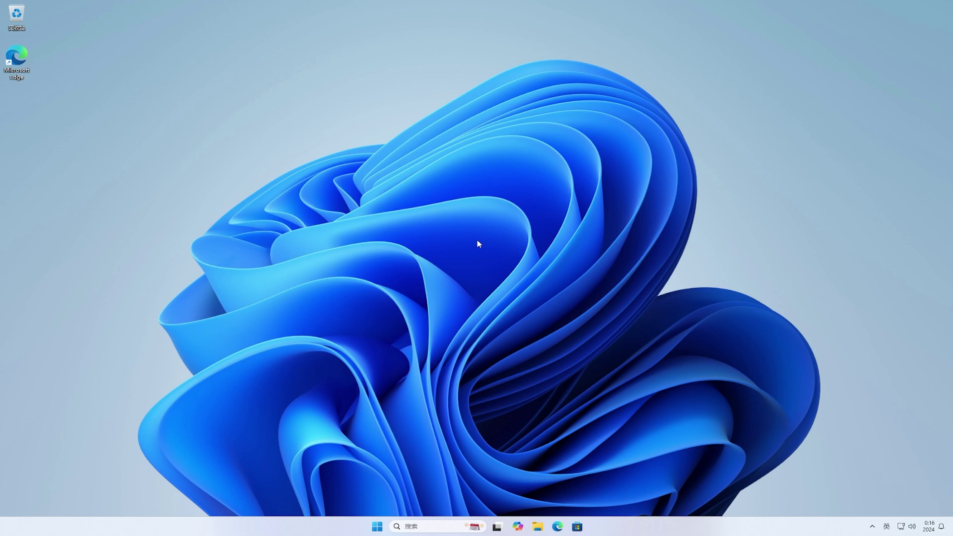
Launch winver through the Run dialog, centre the About Windows window to check the version, and close it
key(super+r)
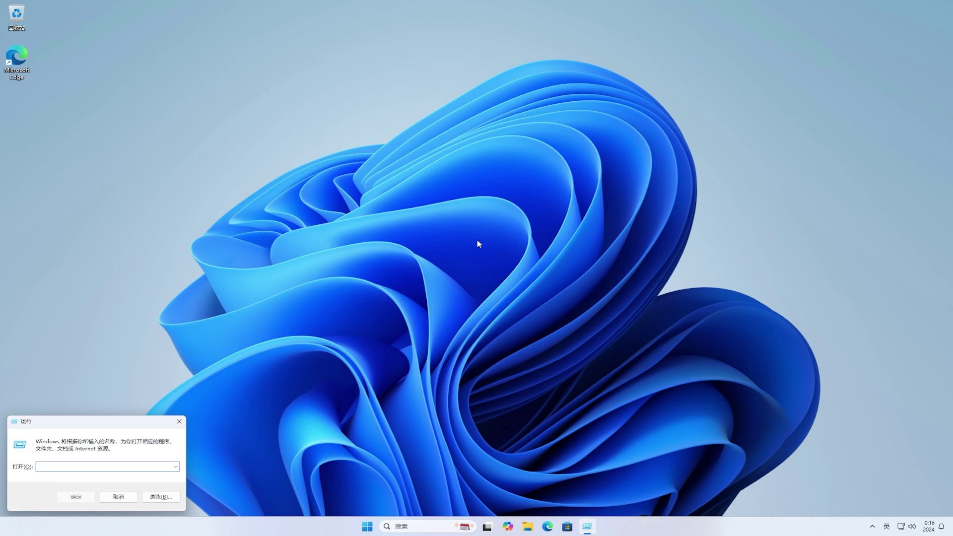
text(winver)
click(89, 496)
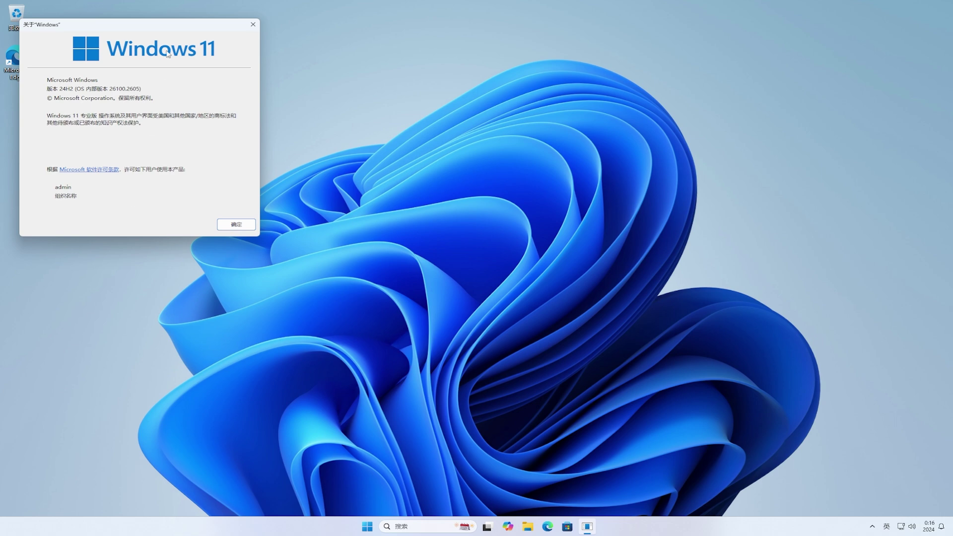
drag(174, 26, 525, 172)
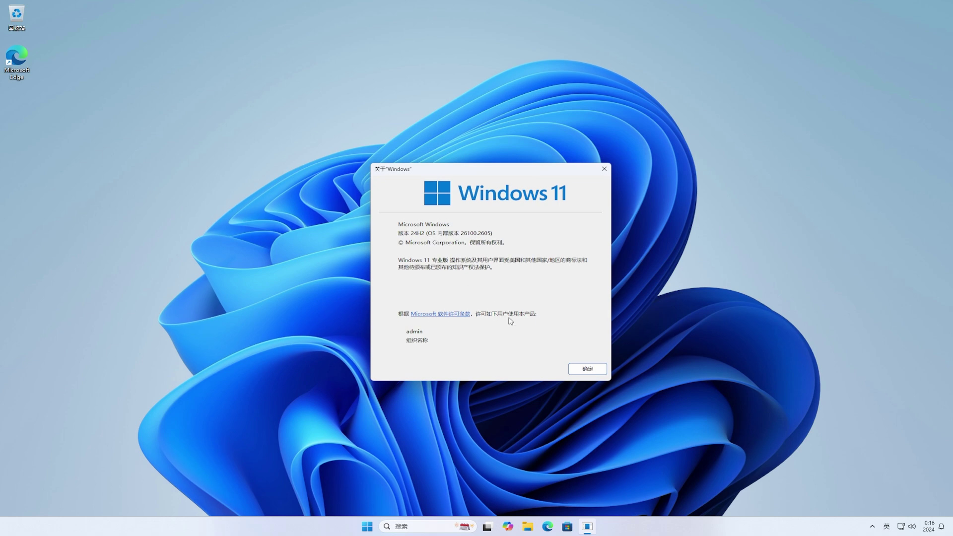
click(584, 369)
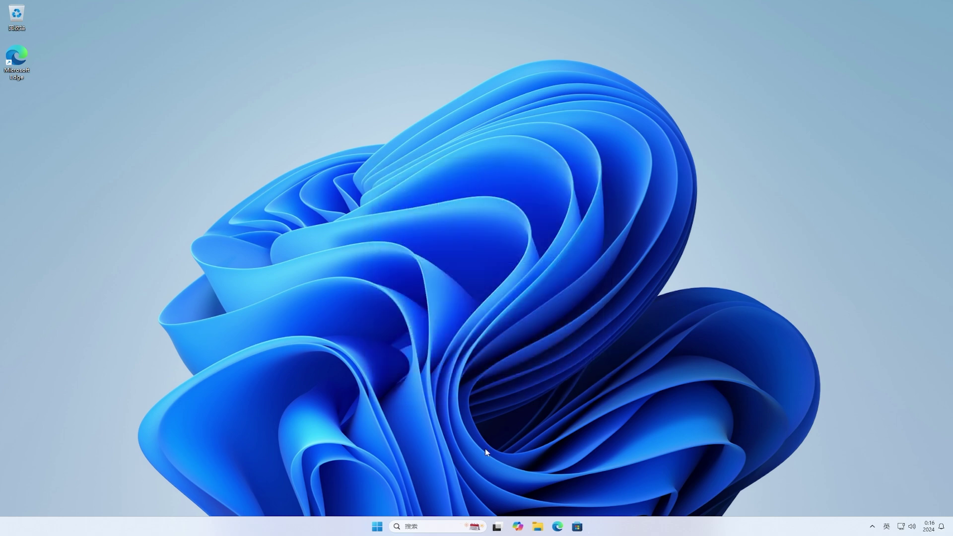
Open Programs and Features with appwiz.cpl and bring up the dialog for turning Windows features on or off
click(376, 528)
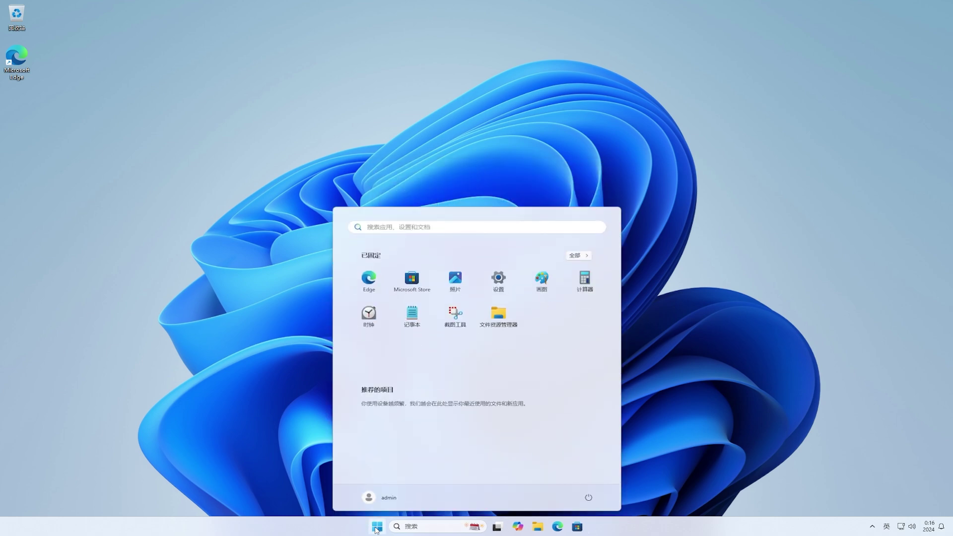
text(appw)
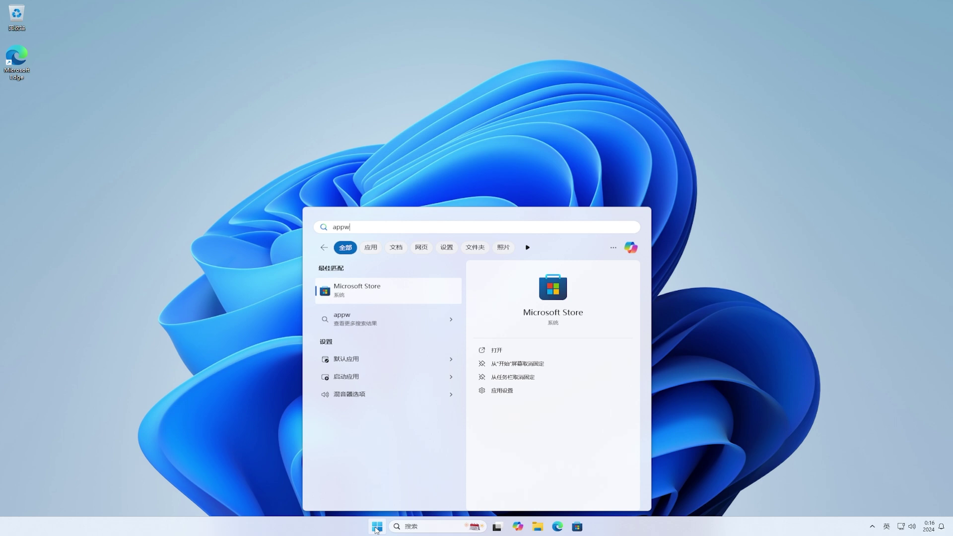
text(iz.cpl)
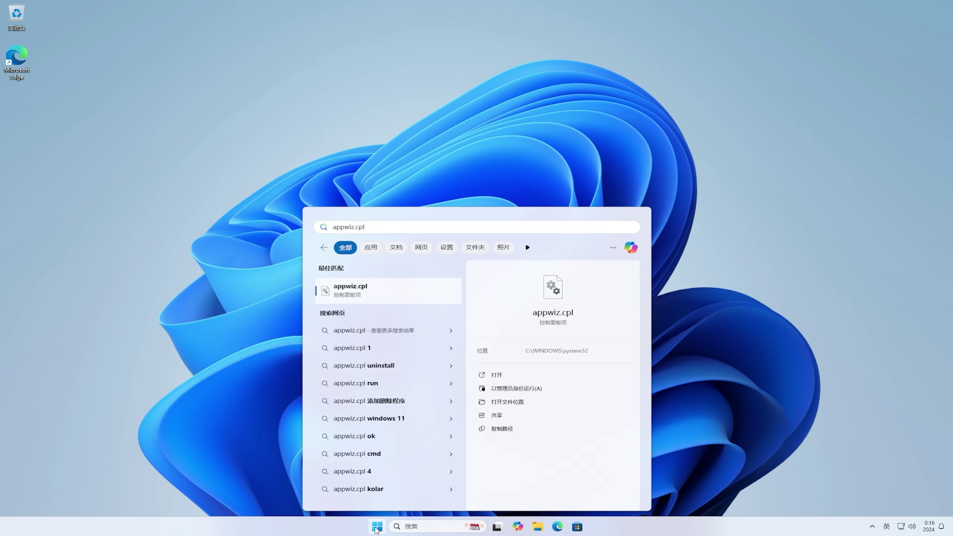
click(426, 296)
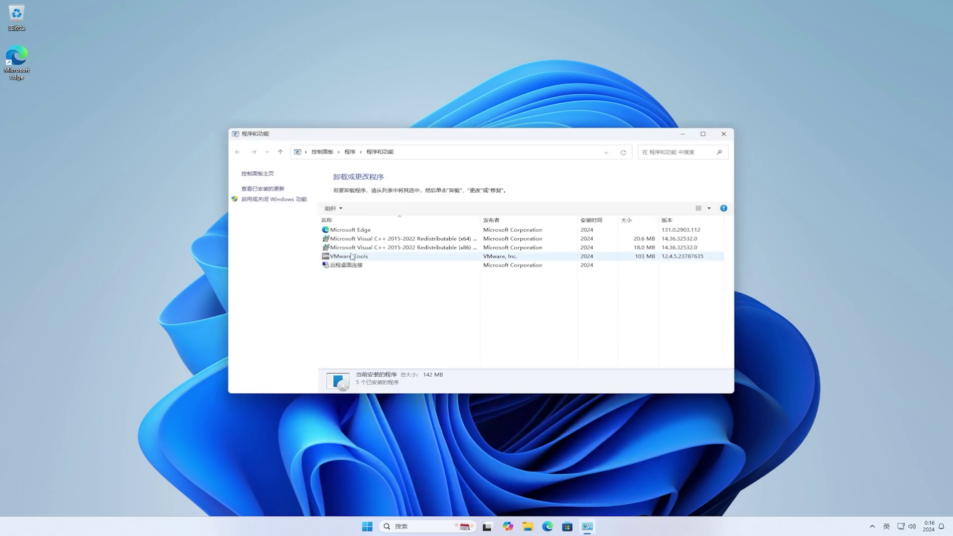
click(291, 203)
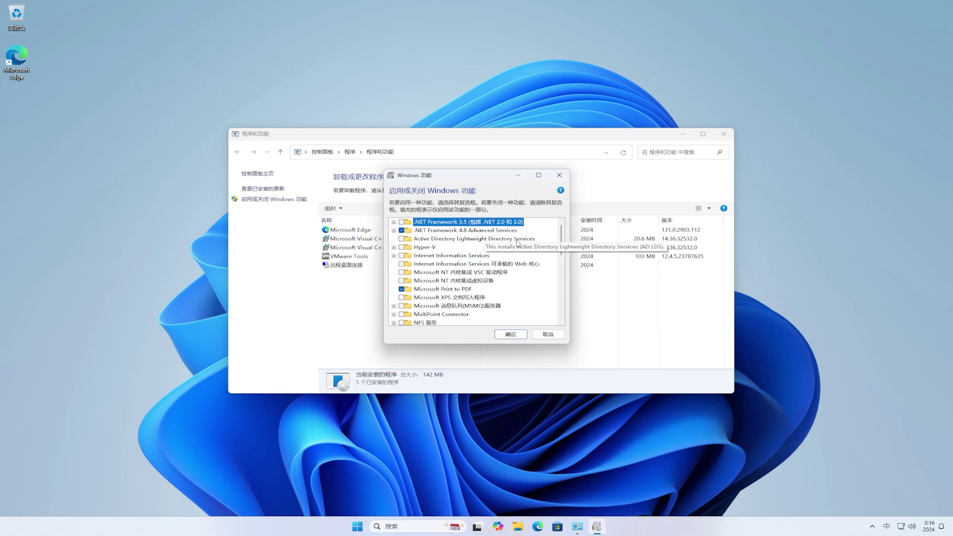
Enable the Hyper-V and Virtual Machine Platform features, apply the changes, and restart the computer immediately
click(401, 247)
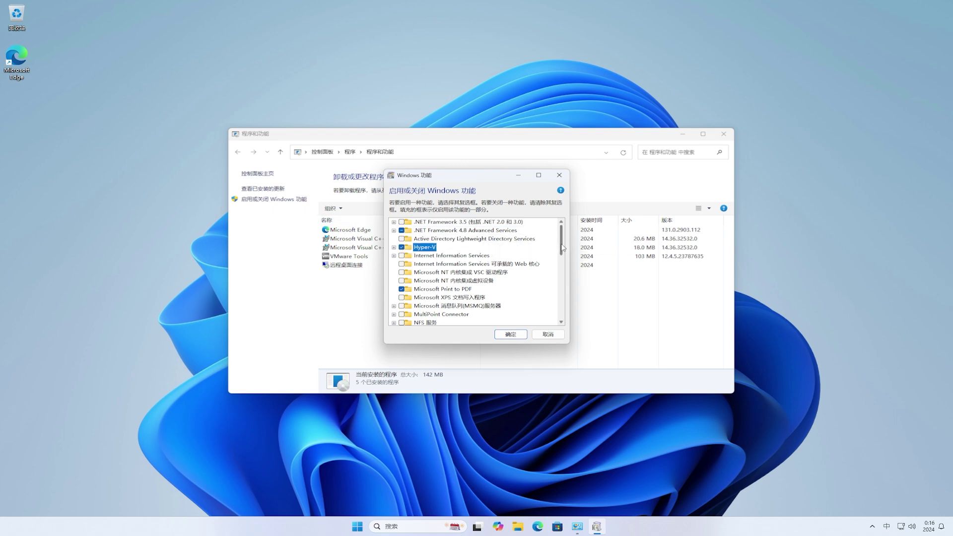
drag(561, 246, 560, 273)
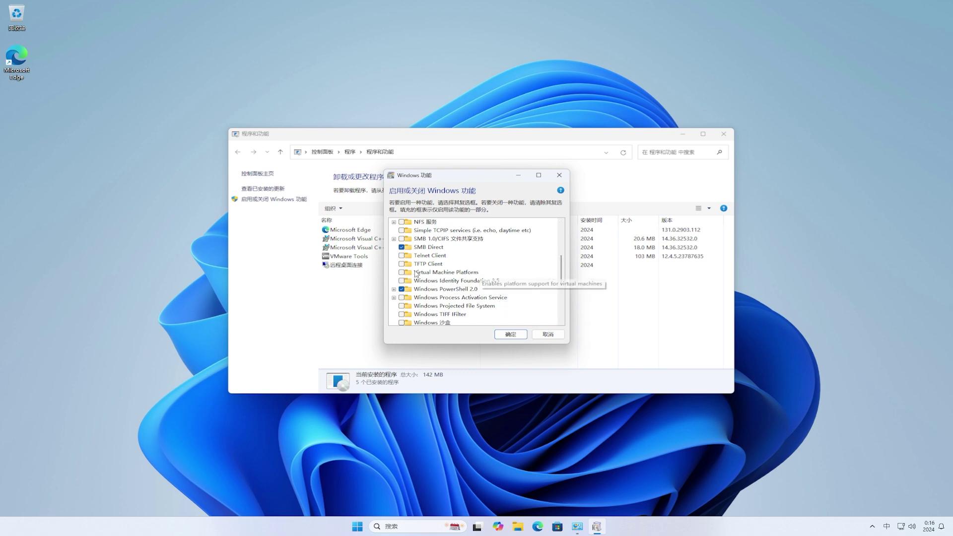
click(401, 274)
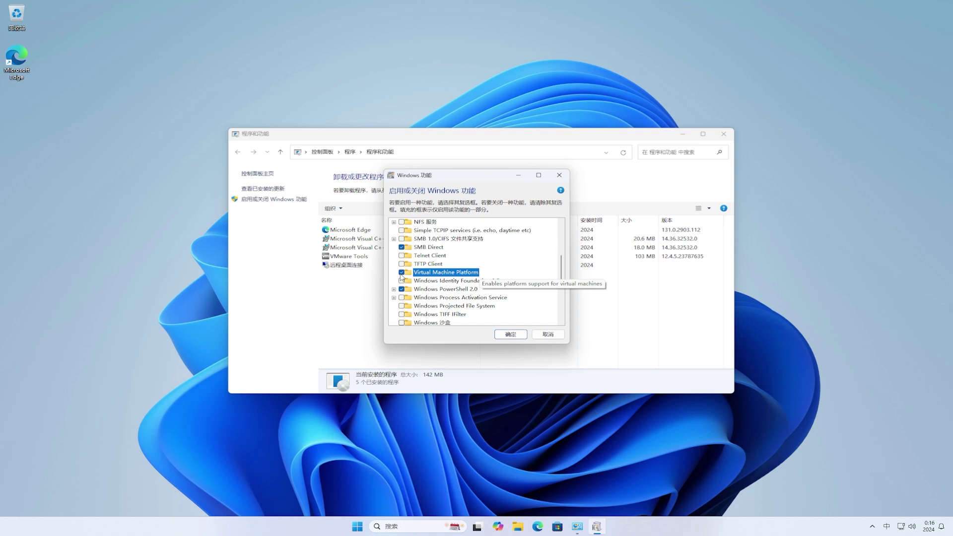
click(511, 335)
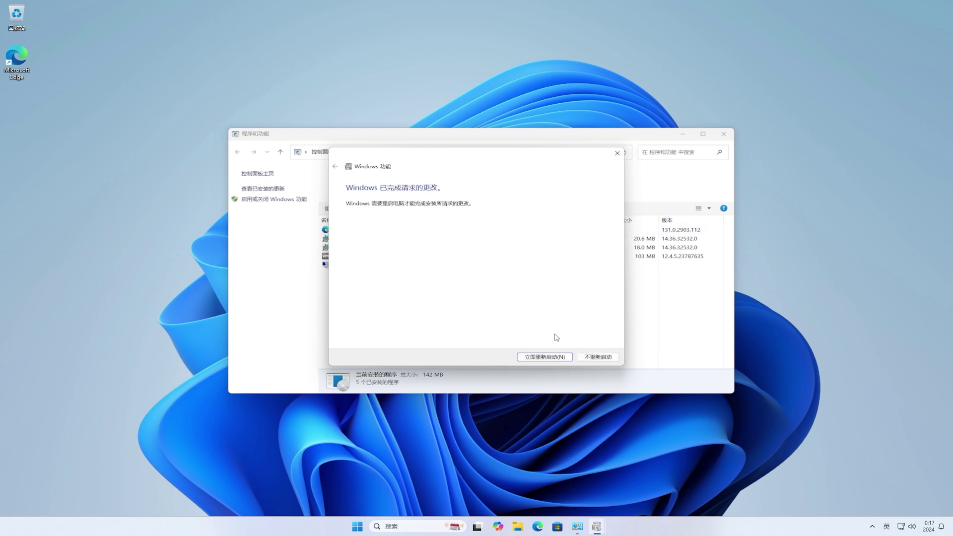
click(538, 358)
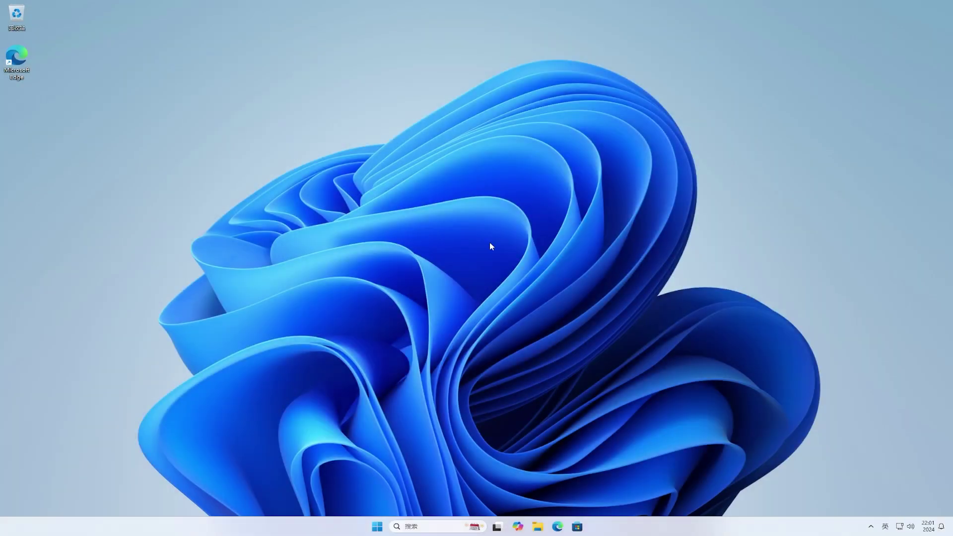
Start Windows PowerShell as administrator, approve the elevation request, and move its window toward the centre of the desktop
click(377, 526)
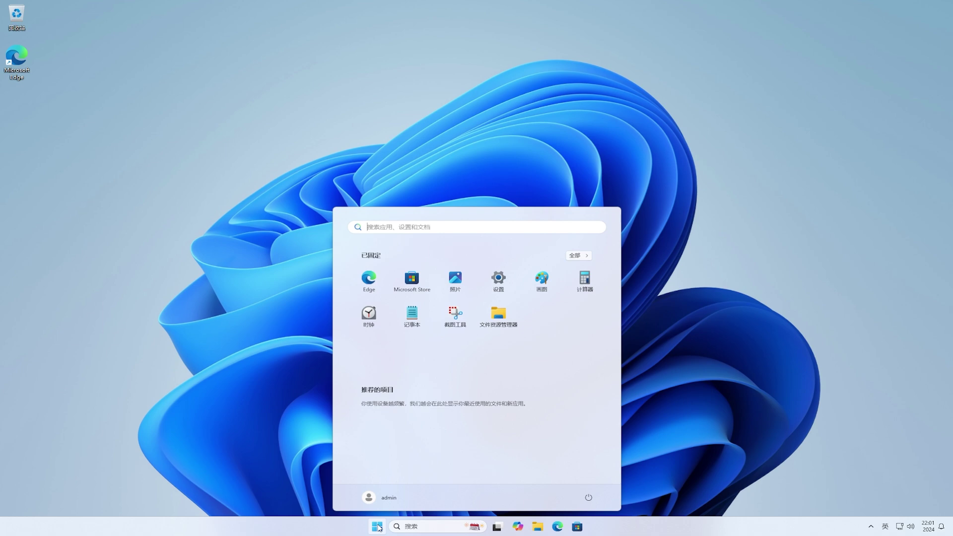
text(powershell)
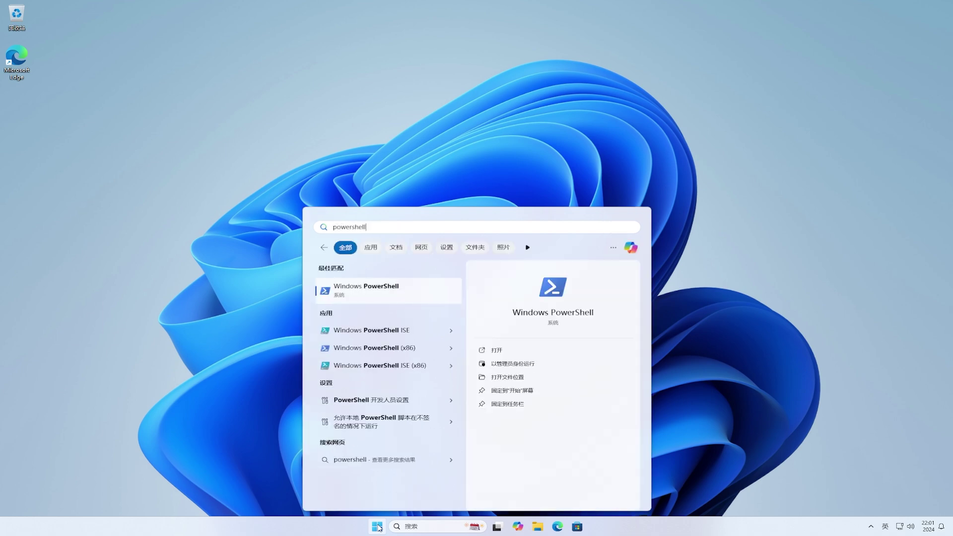
click(503, 365)
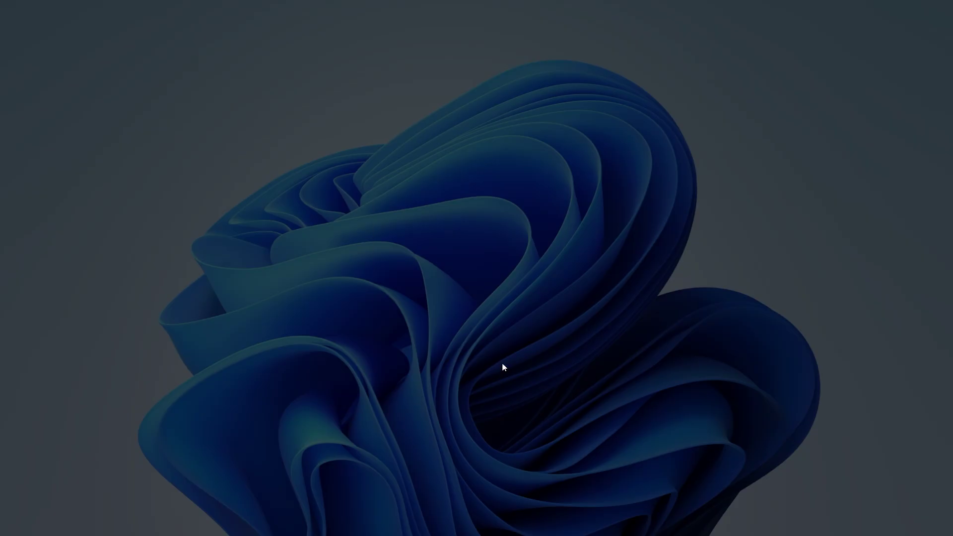
click(452, 322)
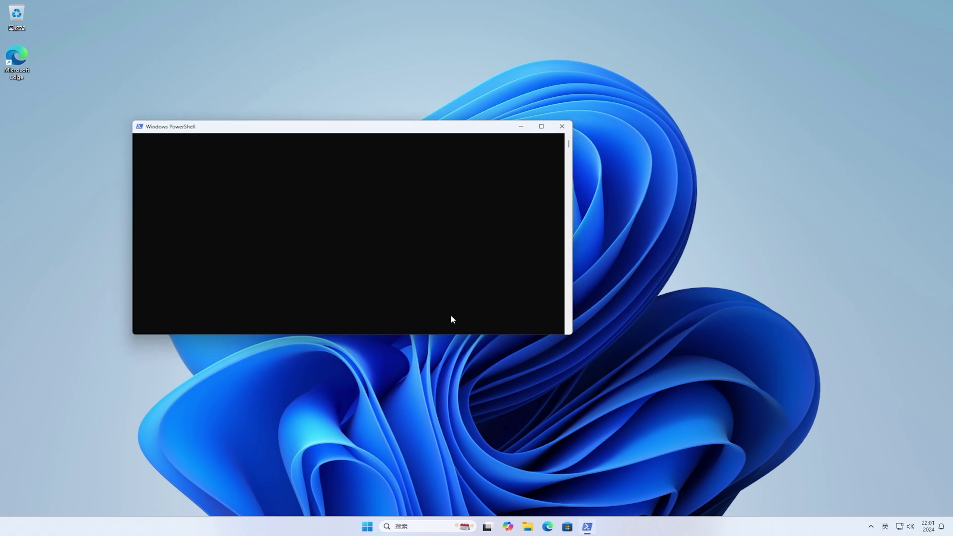
drag(418, 129, 488, 164)
Run "winget install --id=9p3395vx91nr -e --accept-package-agreements", accept the source terms with y, and close PowerShell once the installation ends
text(win)
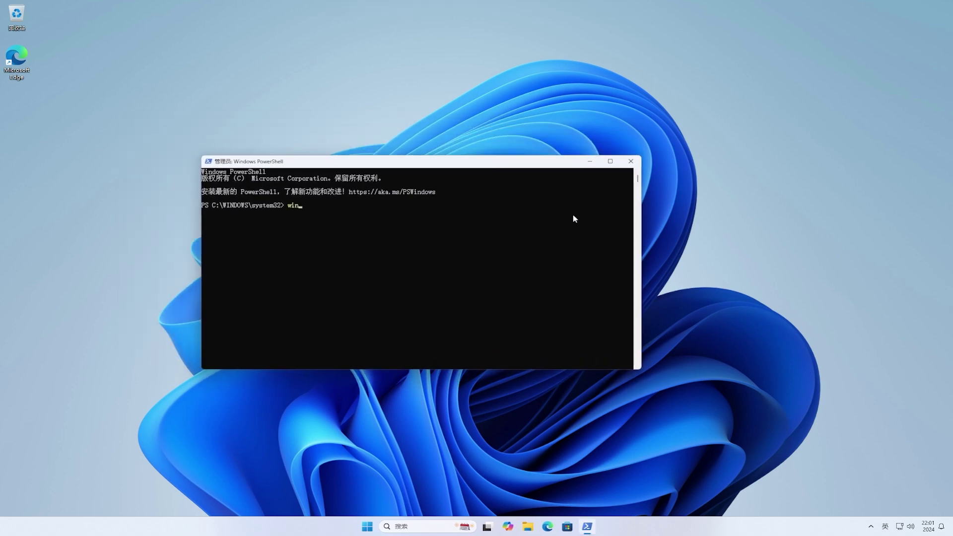
text(get install --id=9p3395vx91nr -e --accept)
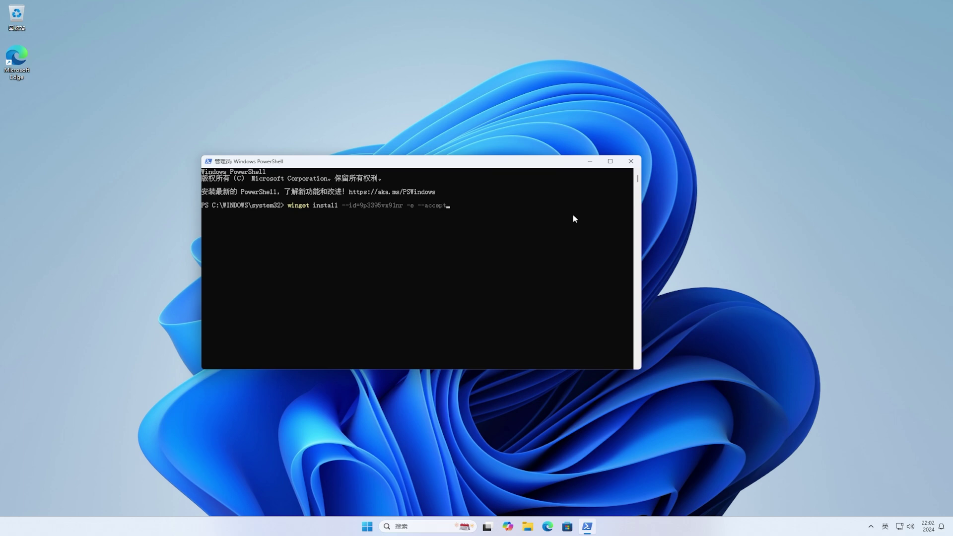
text(-package-agreements)
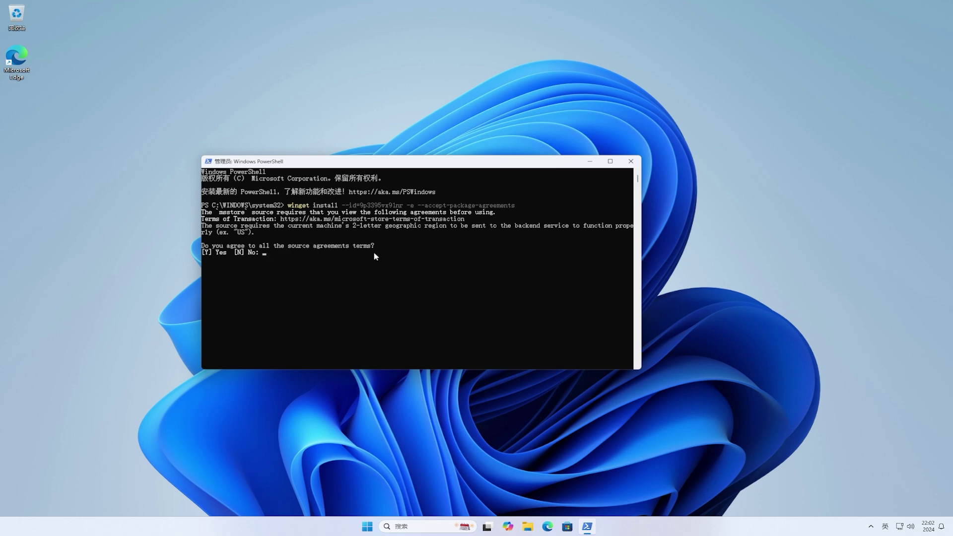
text(y)
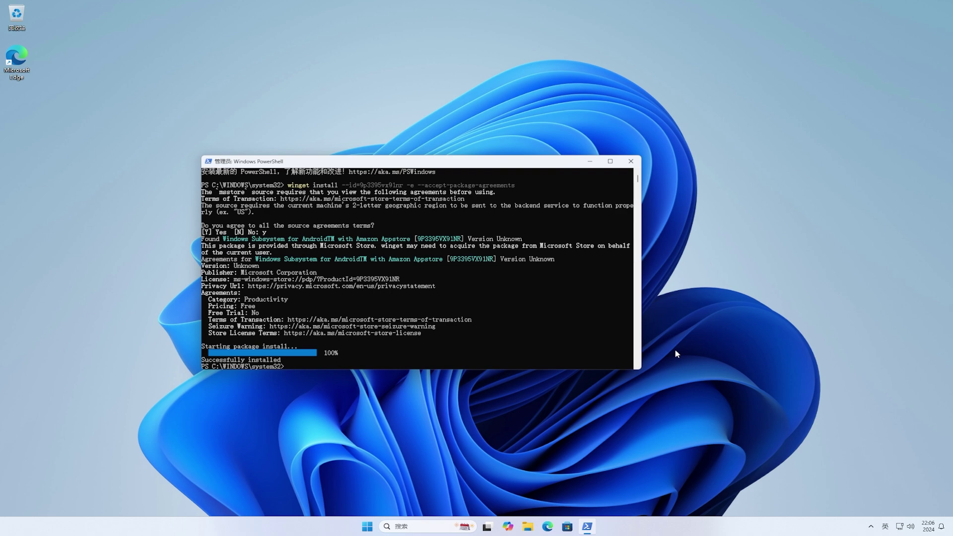
click(629, 160)
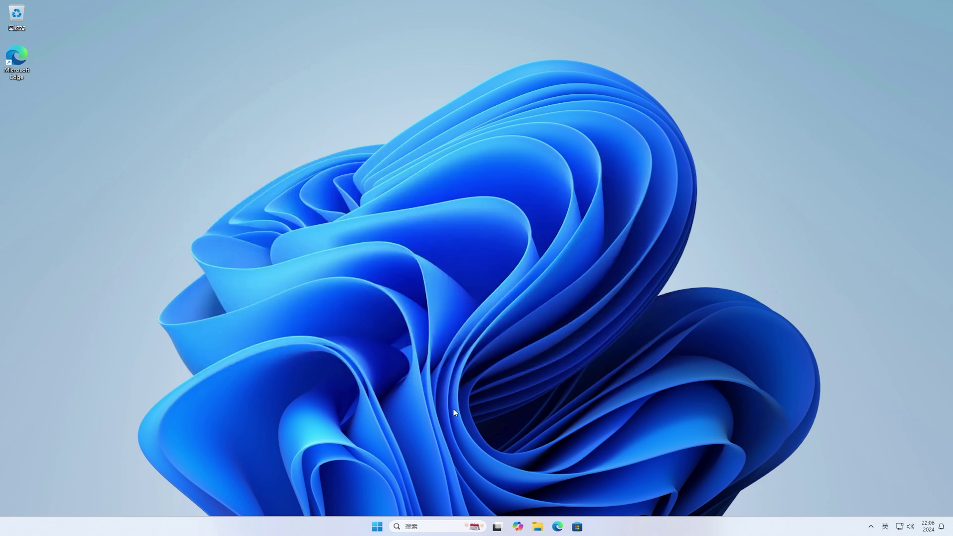
Open Windows Subsystem for Android (适用于 Android™ 的 Windows 子系统), centre its window, and show the advanced settings (高级设置)
click(378, 527)
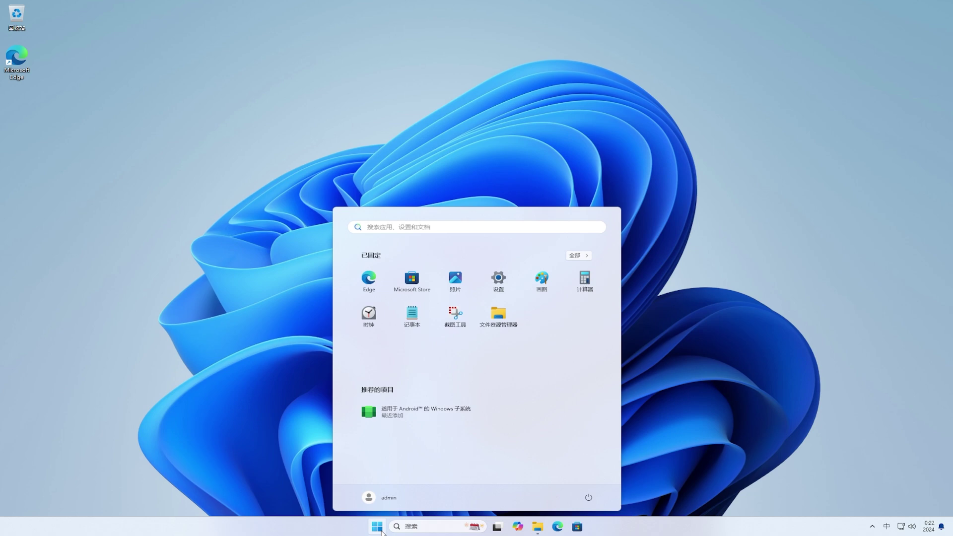
click(432, 414)
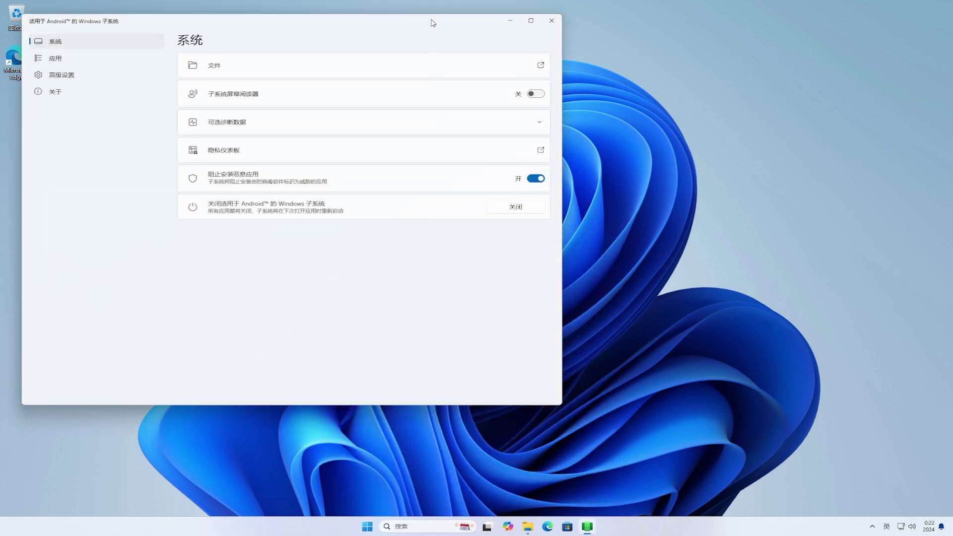
drag(433, 22, 571, 71)
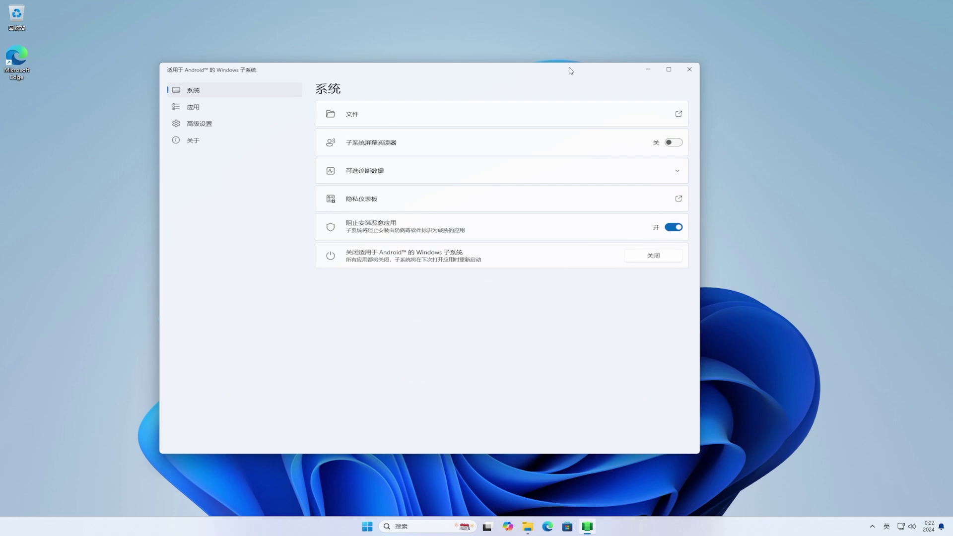
click(215, 126)
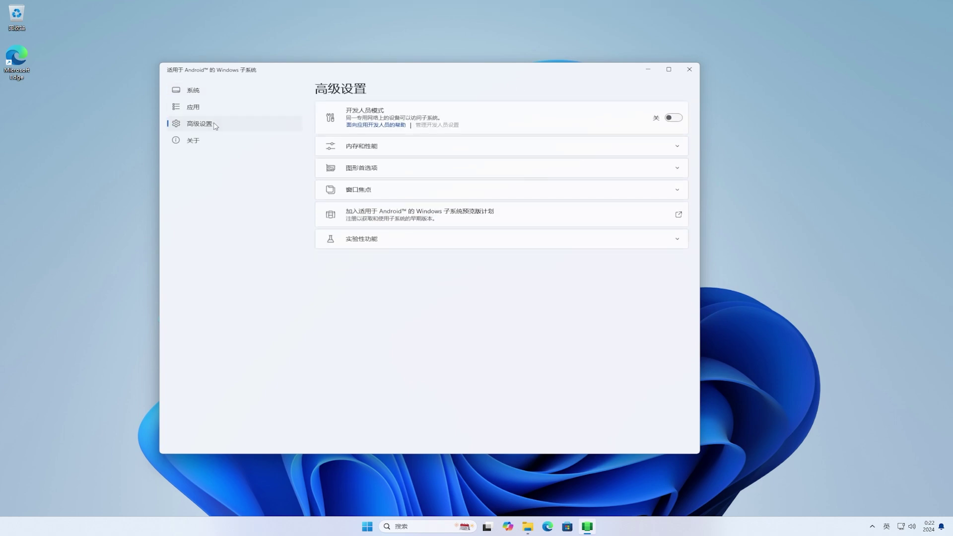
Turn on developer mode (开发人员模式), open the subsystem's Files (文件), and continue without sharing diagnostic logs
click(674, 120)
click(252, 93)
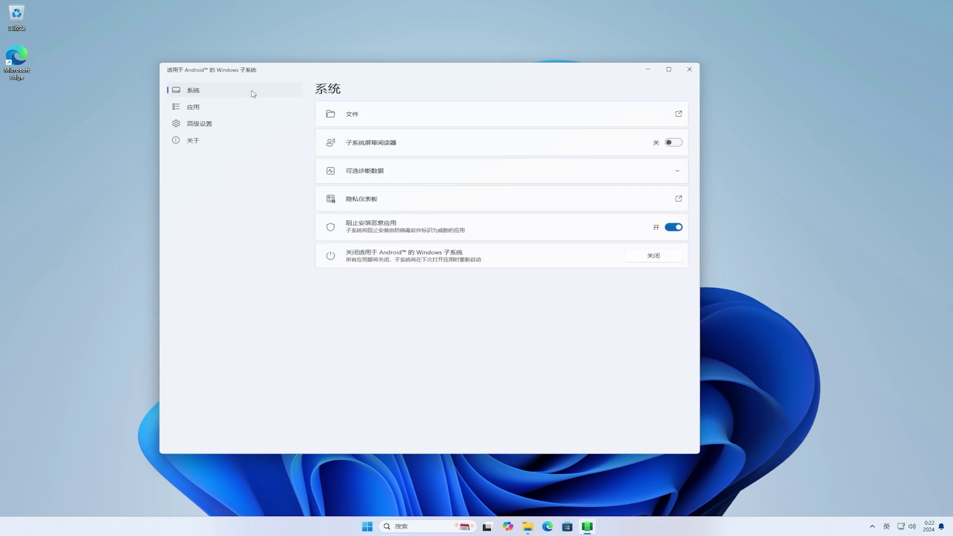
click(677, 116)
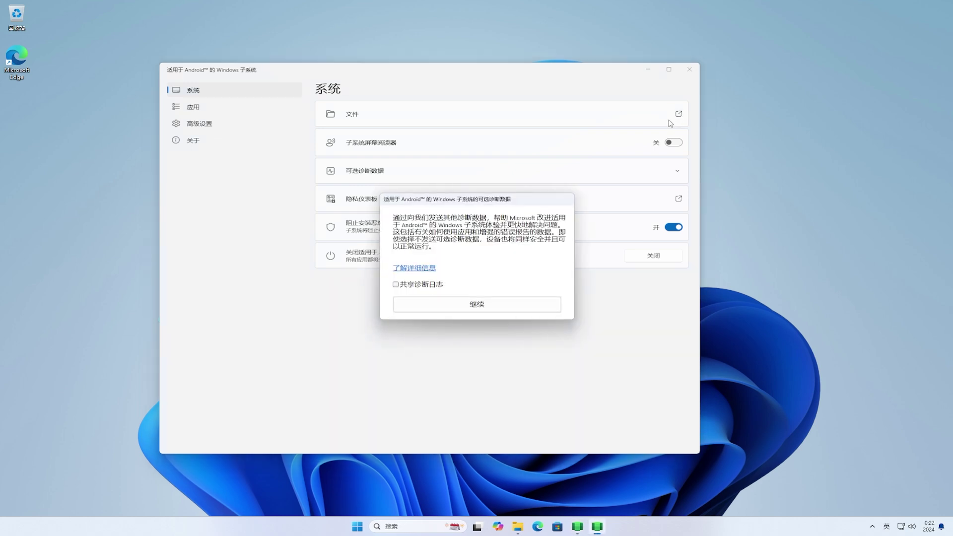
click(503, 304)
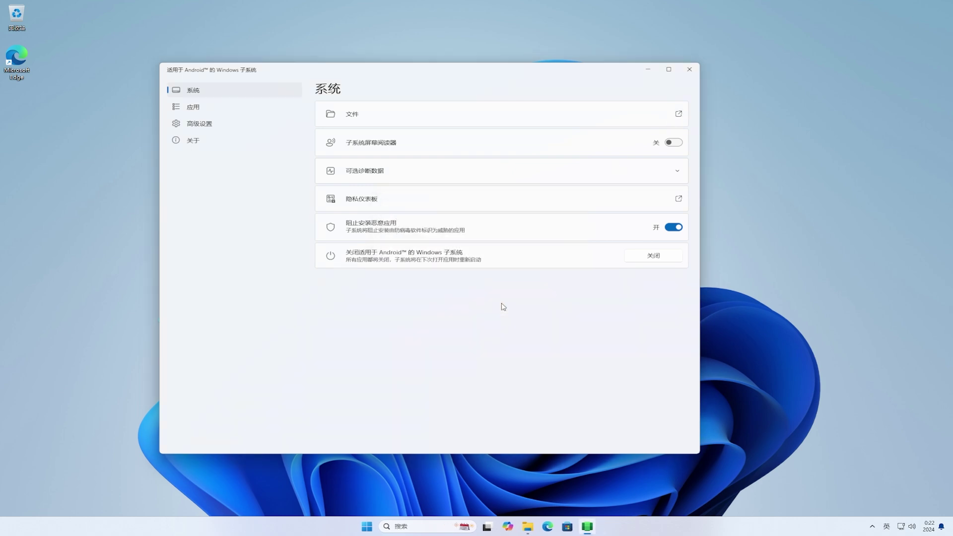
Allow the subsystem microphone and network access, and minimize its settings and Files (文件) windows
click(650, 70)
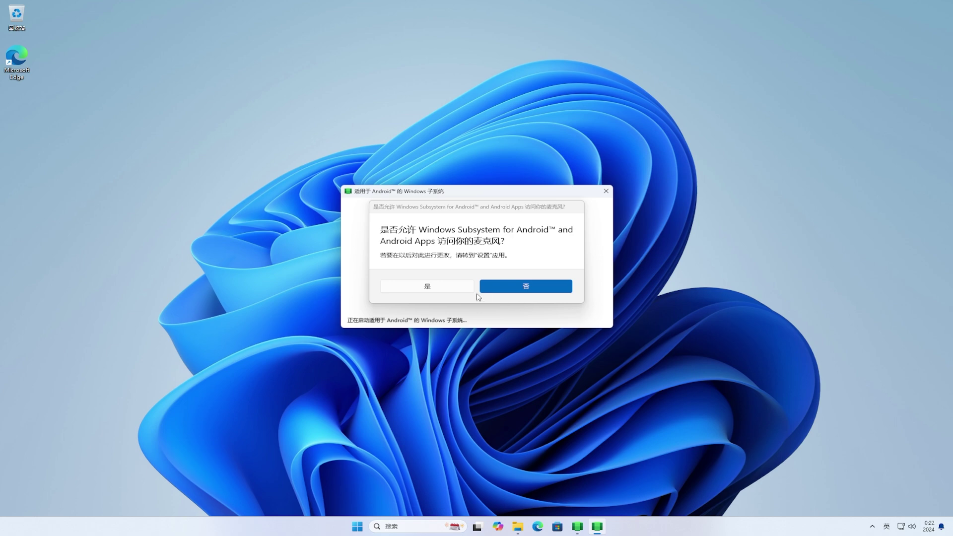
click(453, 291)
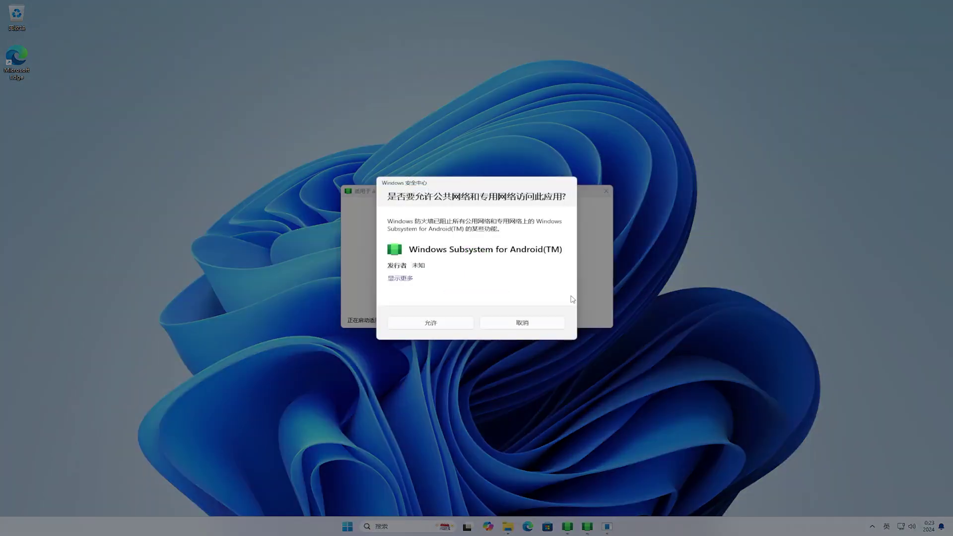
click(426, 324)
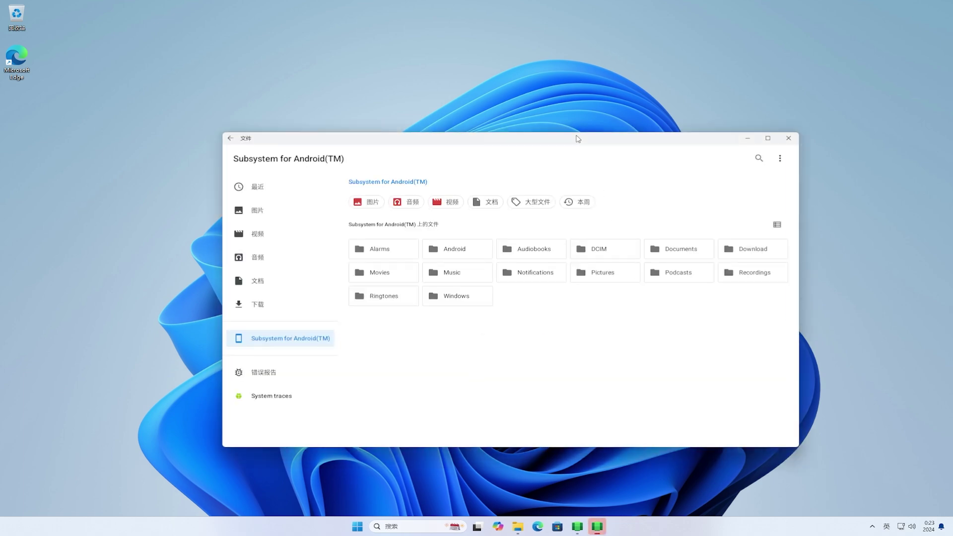
drag(578, 139, 532, 100)
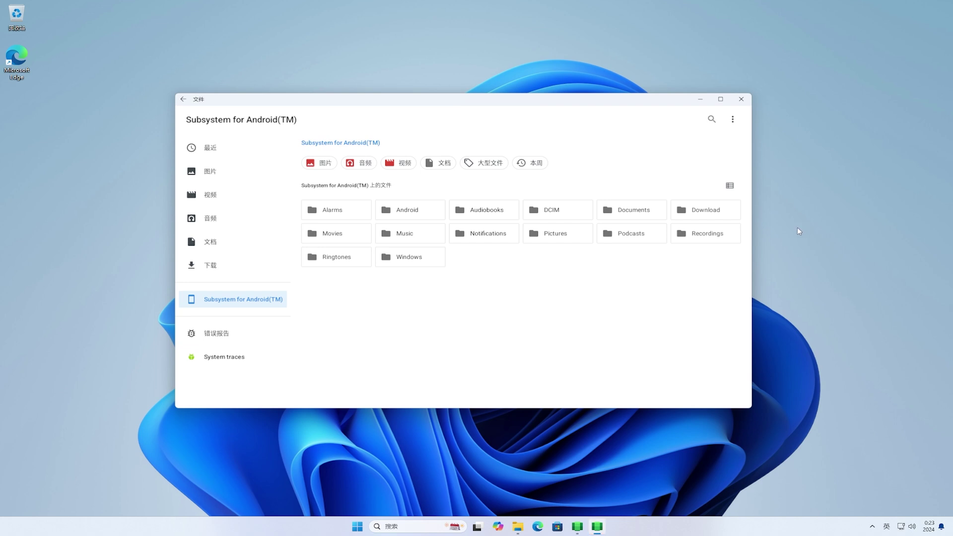
click(700, 101)
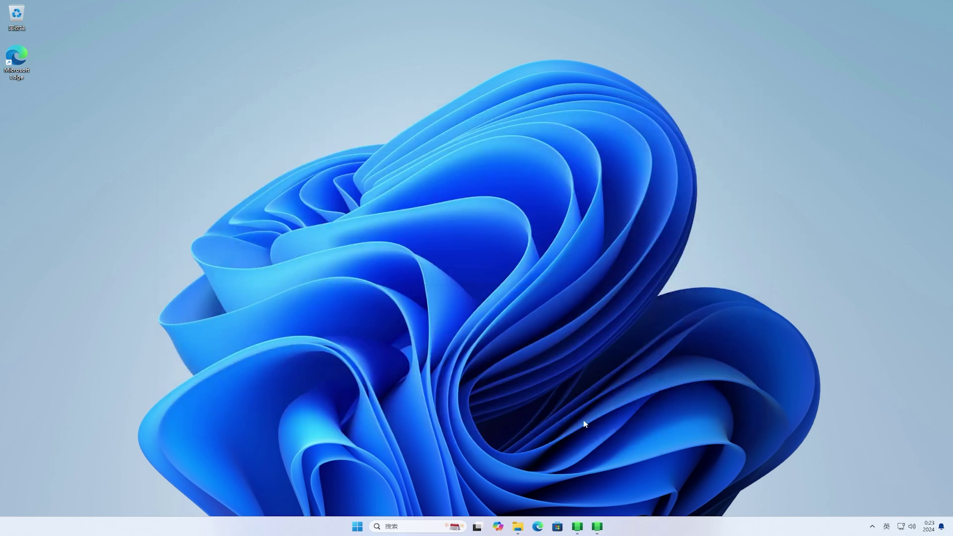
Open Microsoft Edge and complete its first-run setup without signing in, importing browser data, or allowing personalisation
click(538, 526)
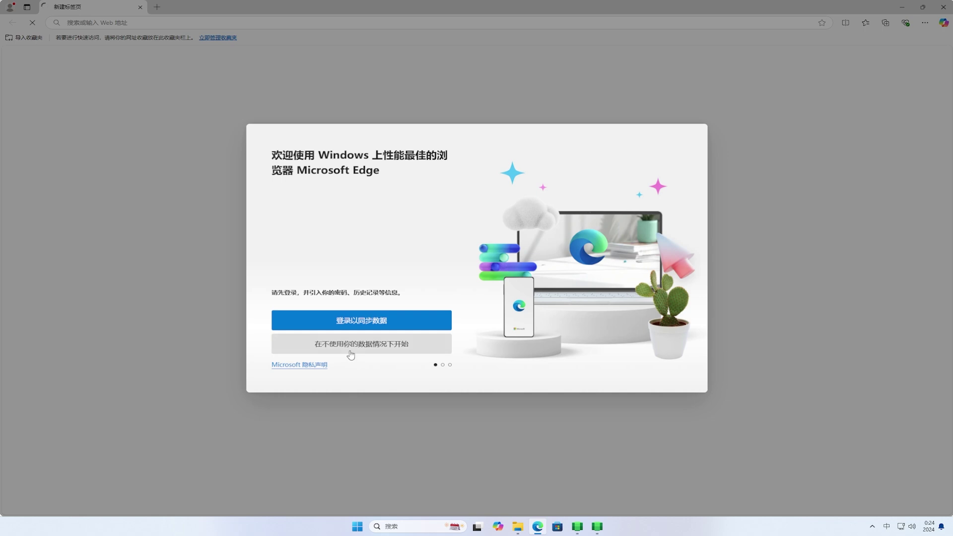
click(351, 351)
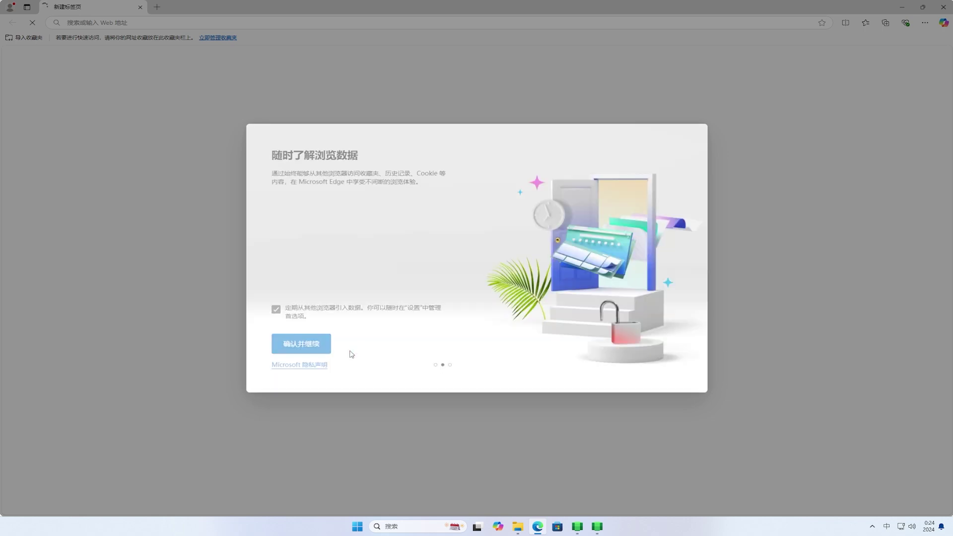
click(276, 309)
click(304, 345)
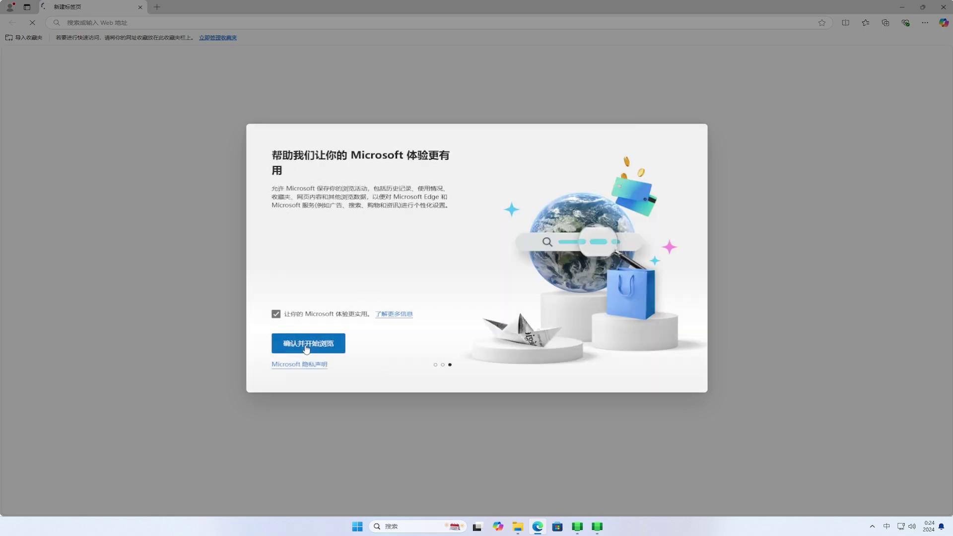
click(276, 314)
click(308, 344)
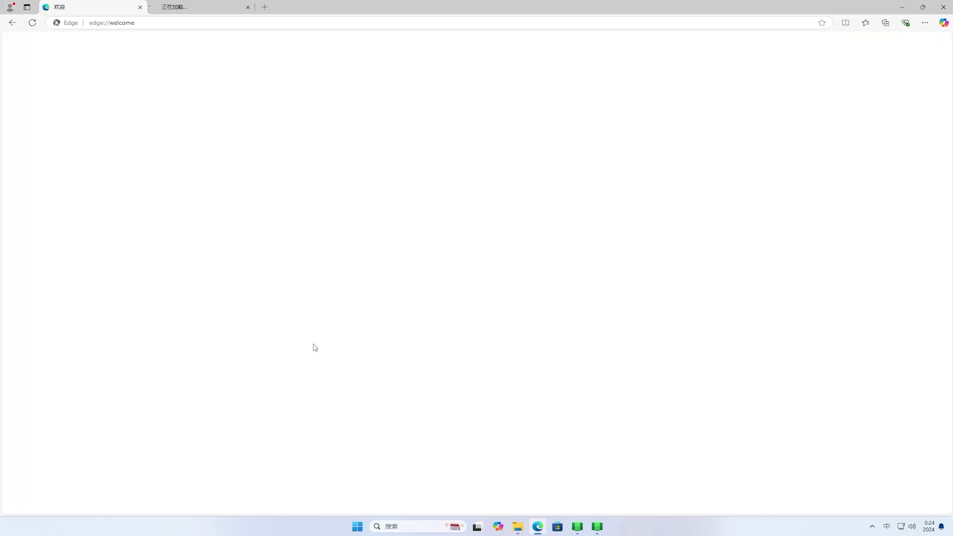
Go to bing.com and search for "wsa pac-man"
click(275, 20)
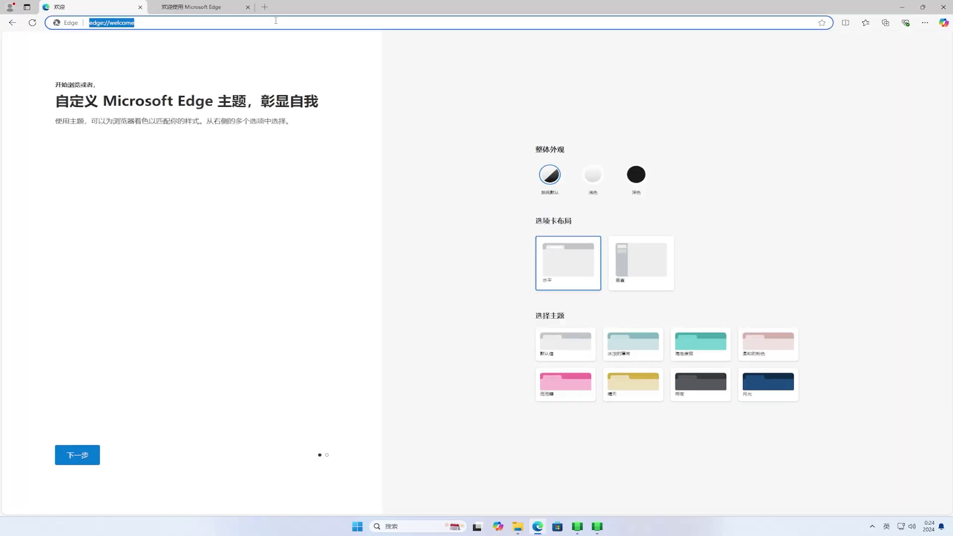
text(bing.c)
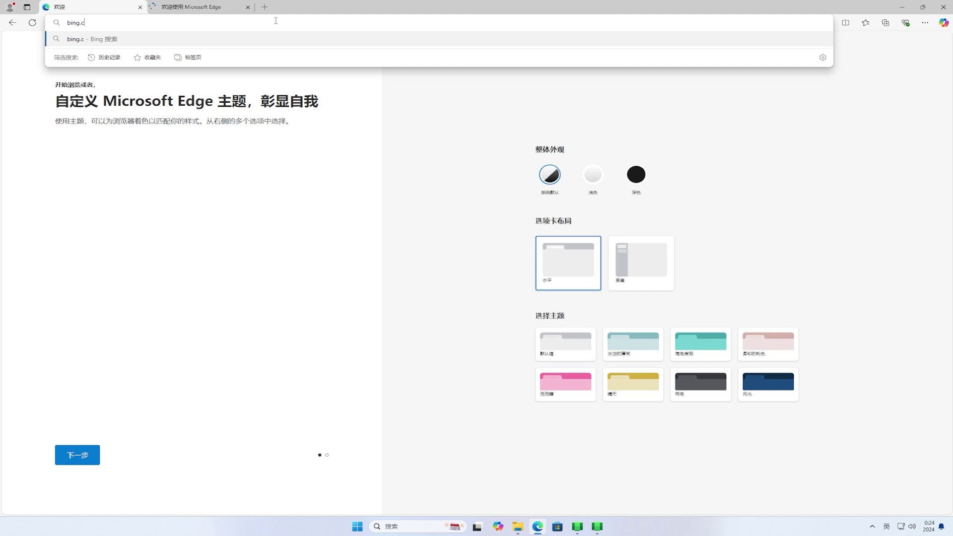
text(om)
key(Return)
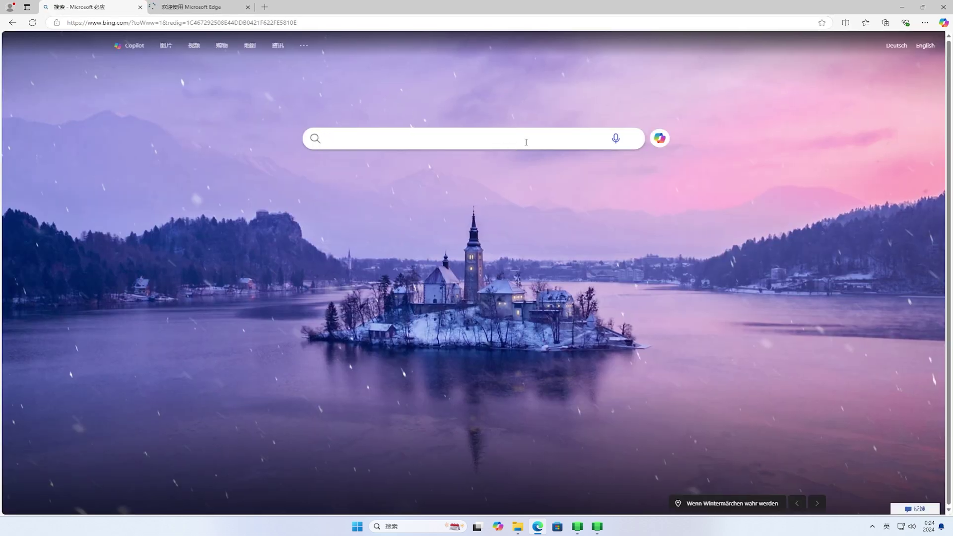
text(wsa)
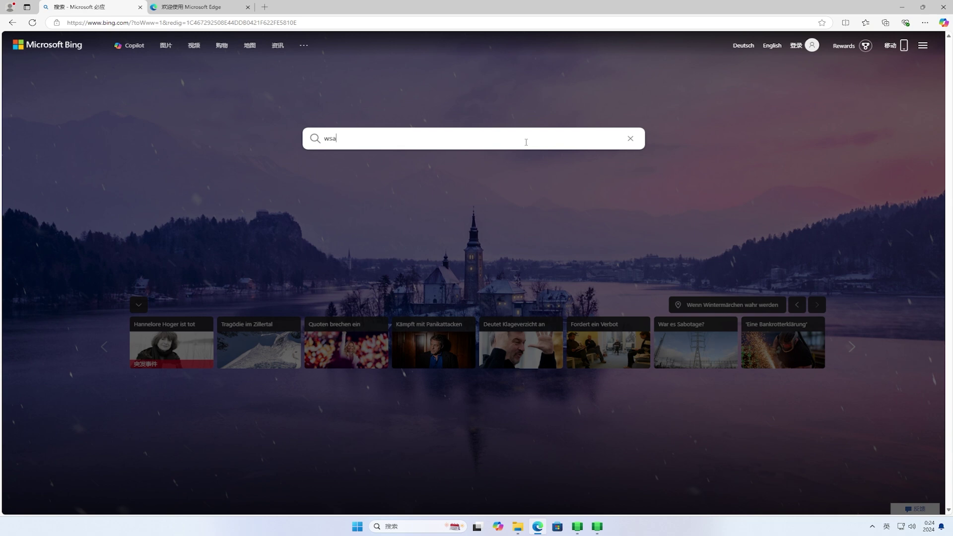
text( pac-man)
key(Return)
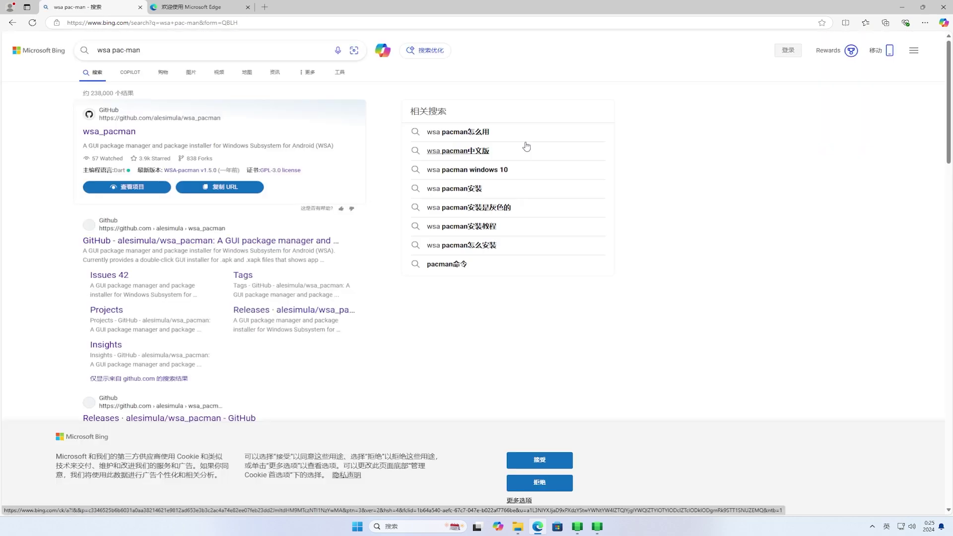
Open the alesimula/wsa_pacman repository on GitHub and download WSA-pacman-v1.5.0-installer.exe from the latest release
click(227, 241)
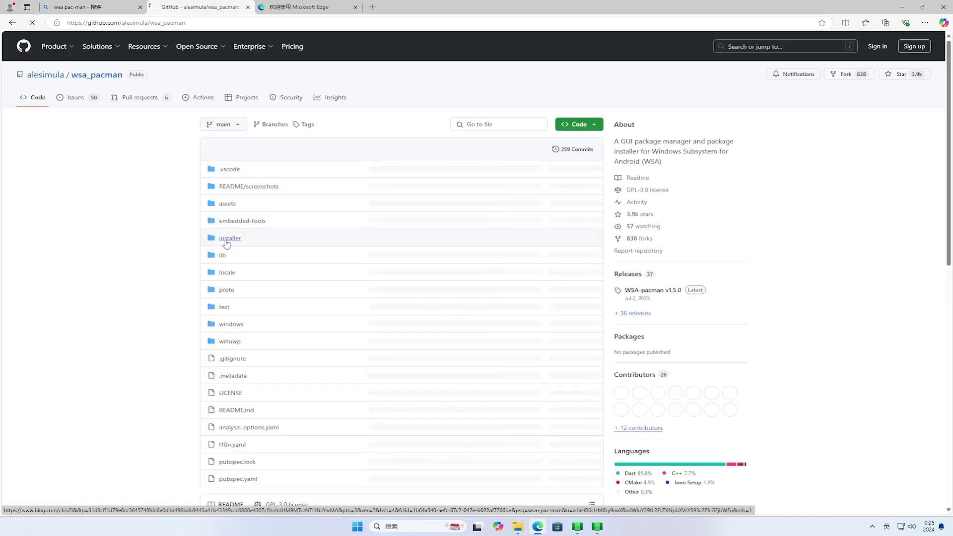
click(666, 293)
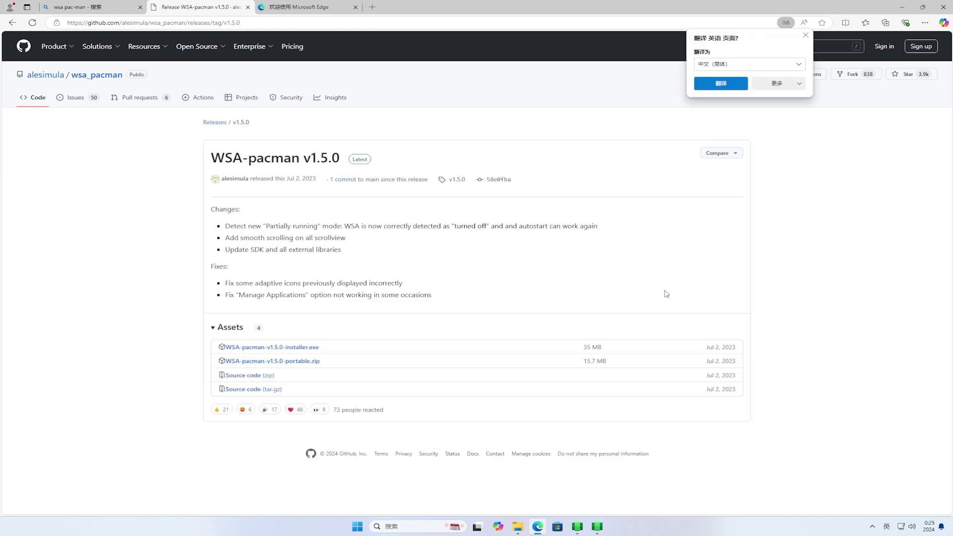
click(301, 348)
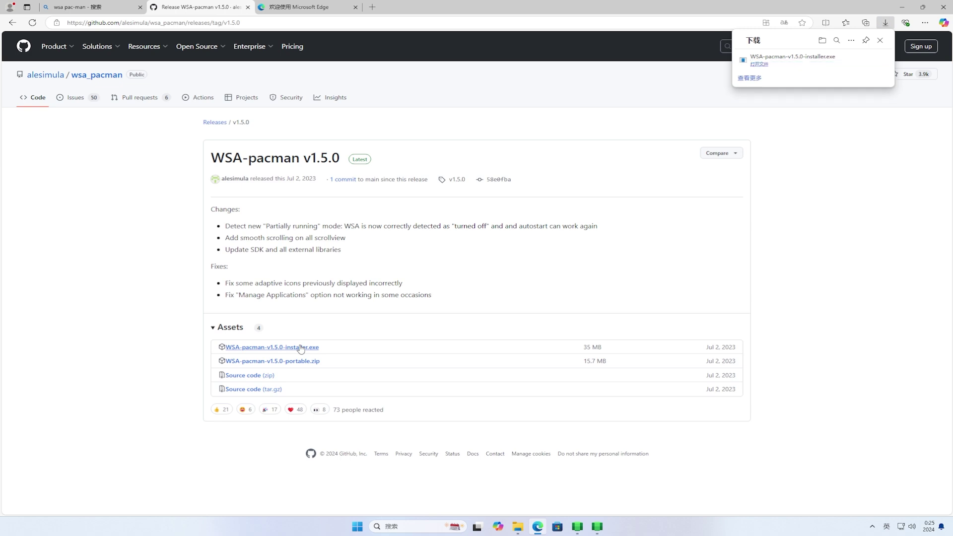
Run the WSA-pacman installer with elevation approved, keeping the default folder and the .apk and .xapk associations, and finish the setup
click(768, 66)
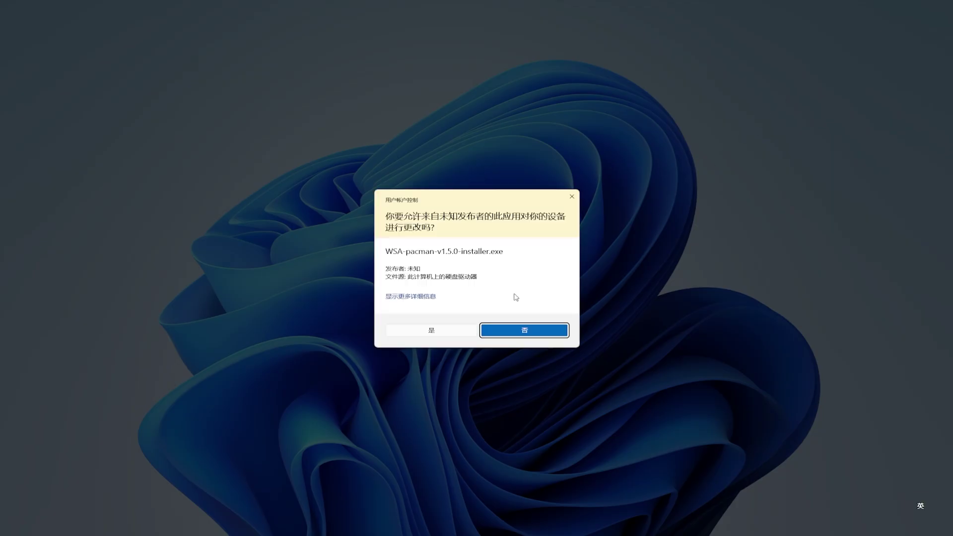
click(458, 331)
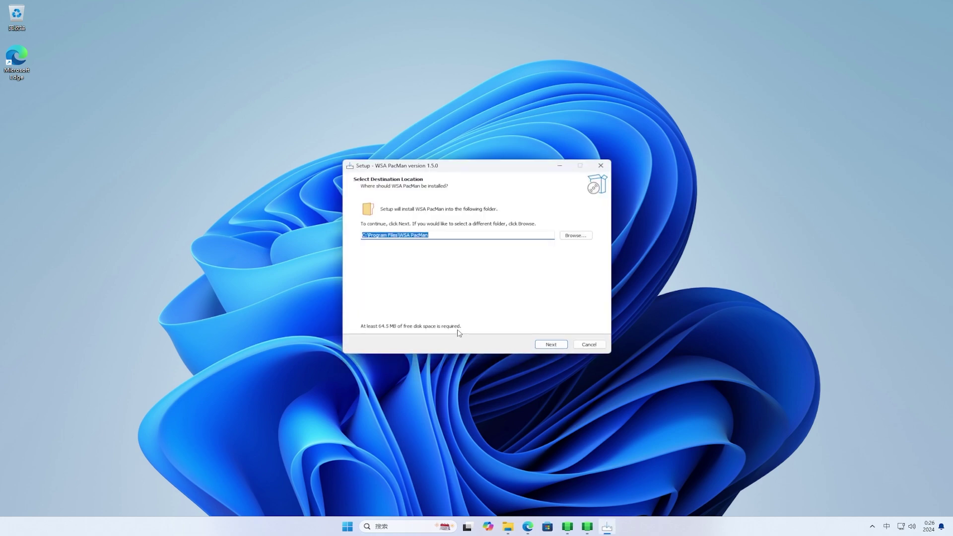
click(555, 348)
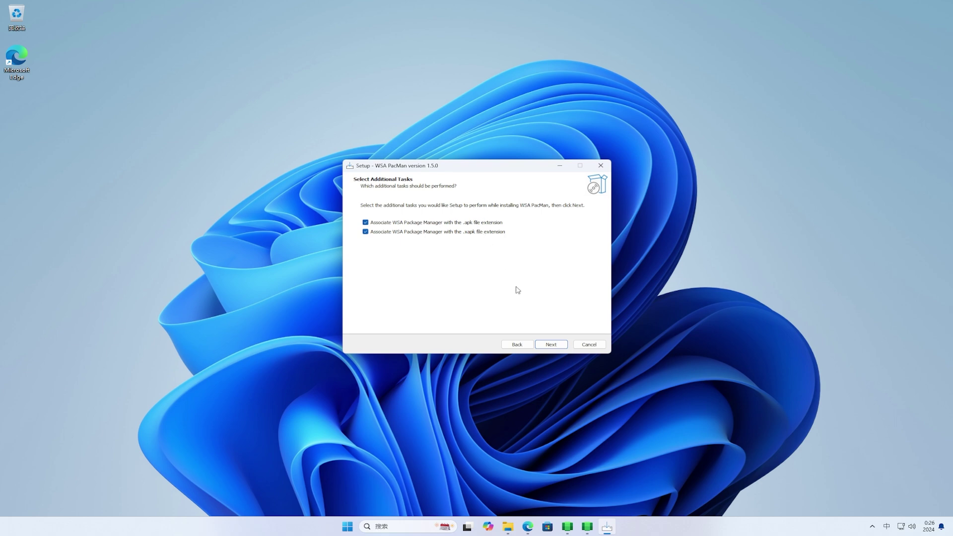
click(555, 344)
click(558, 345)
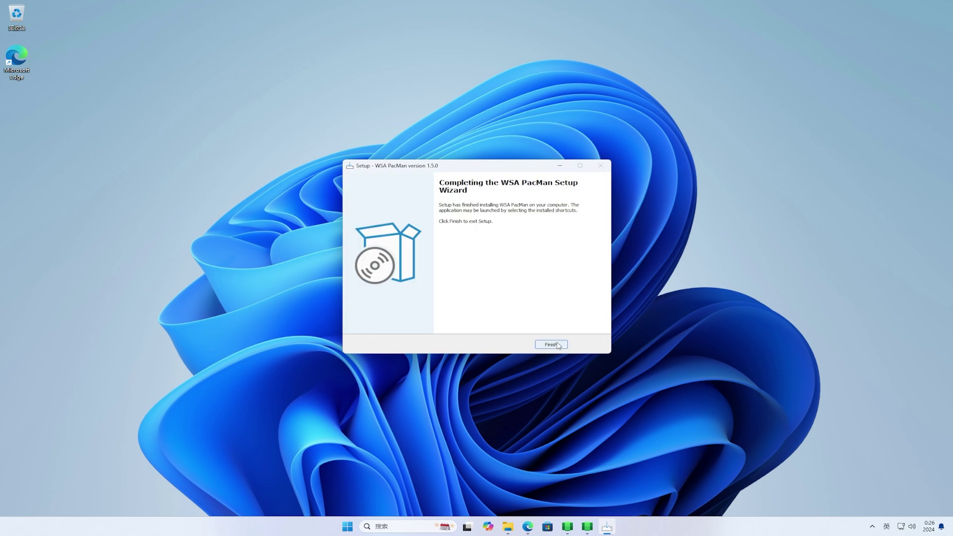
click(558, 345)
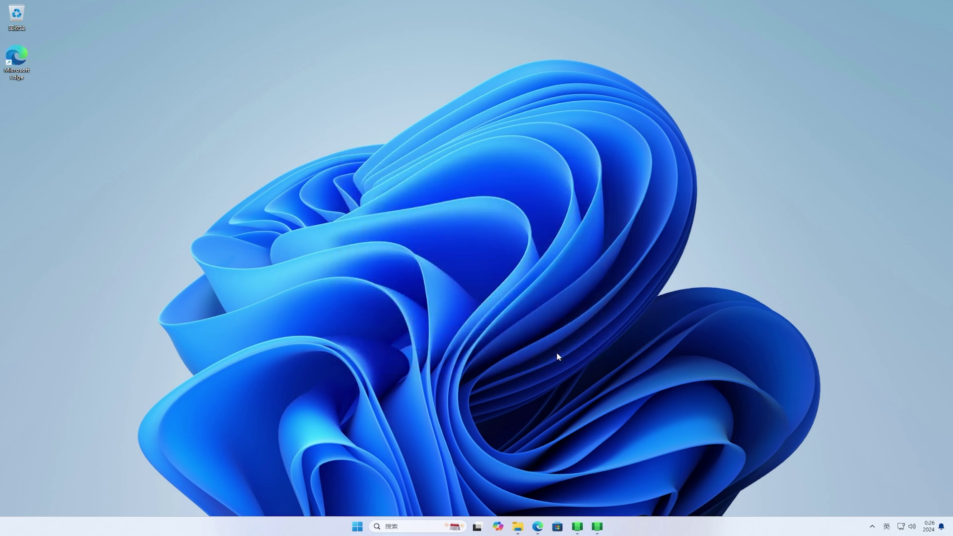
Switch back to Microsoft Edge and load weixin.qq.com in place of the WSA-pacman release page
click(537, 527)
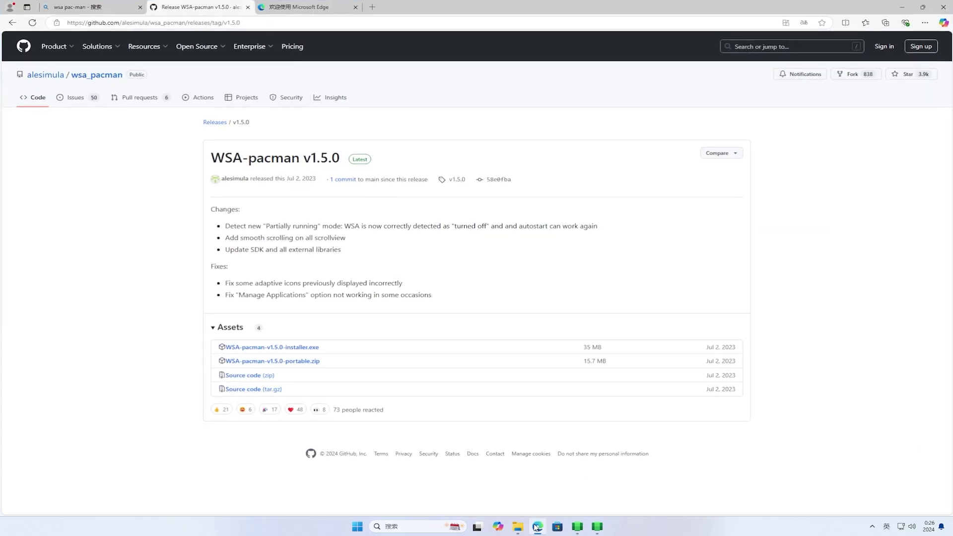
click(348, 21)
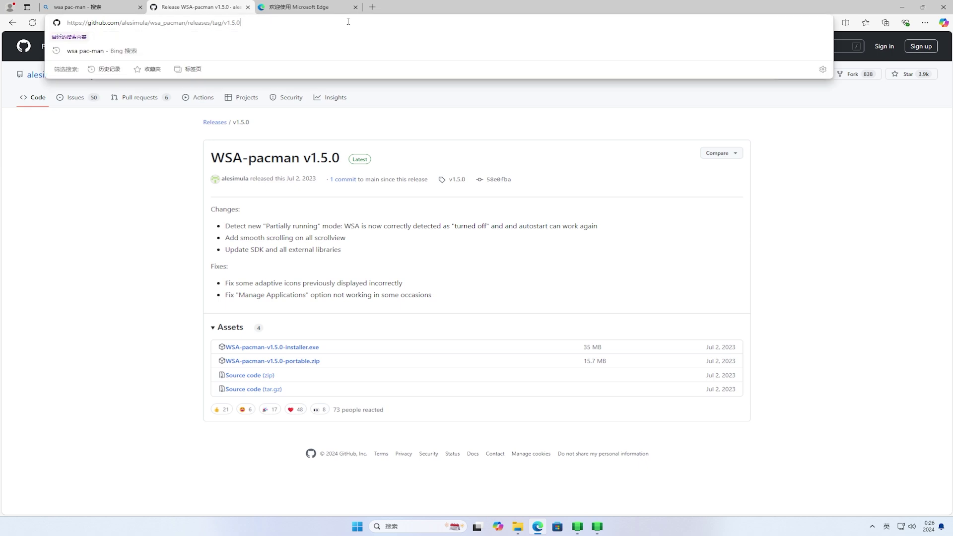
key(ctrl+a)
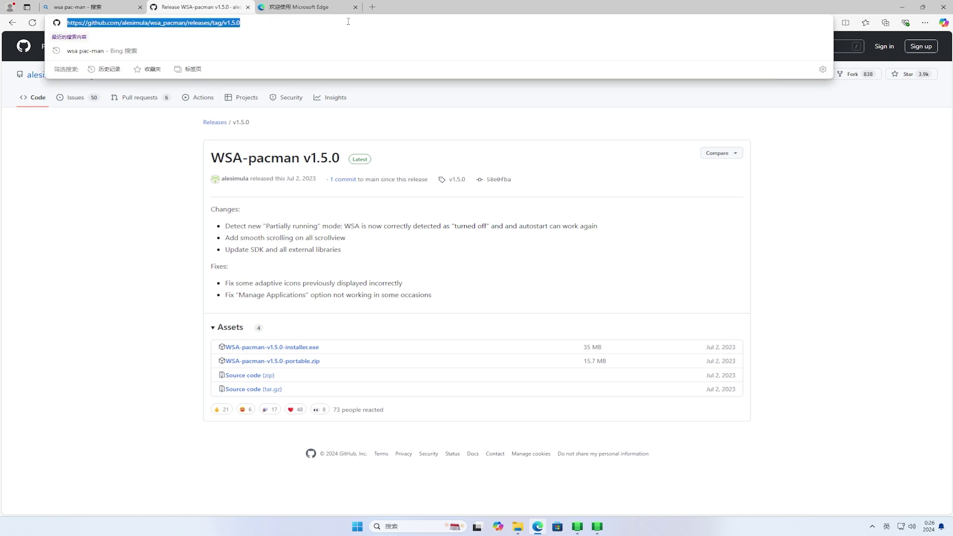
text(weixin)
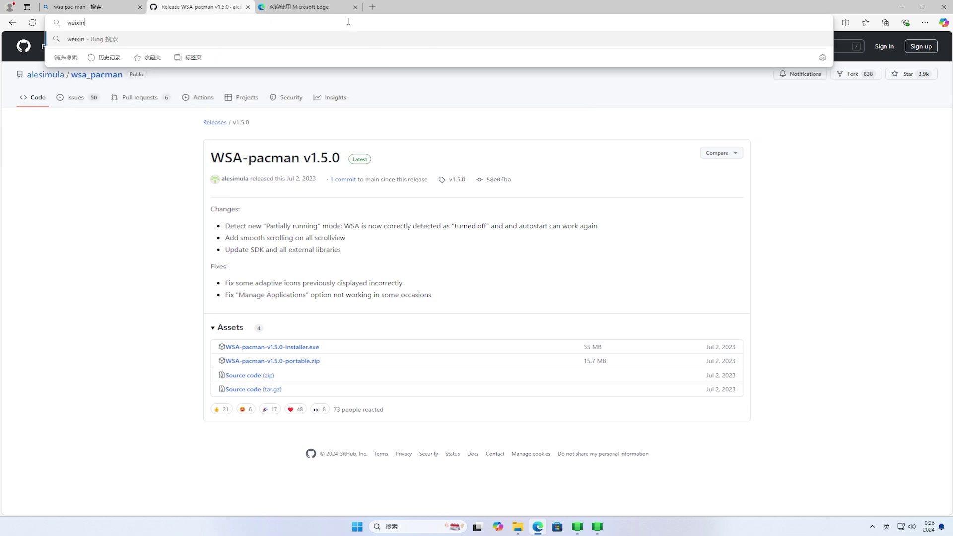
text(.qq.com)
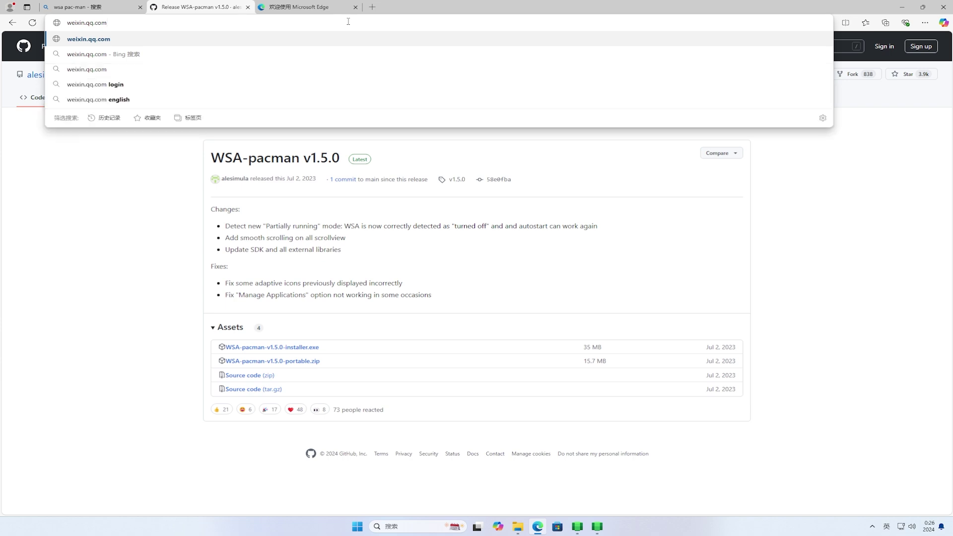
key(Return)
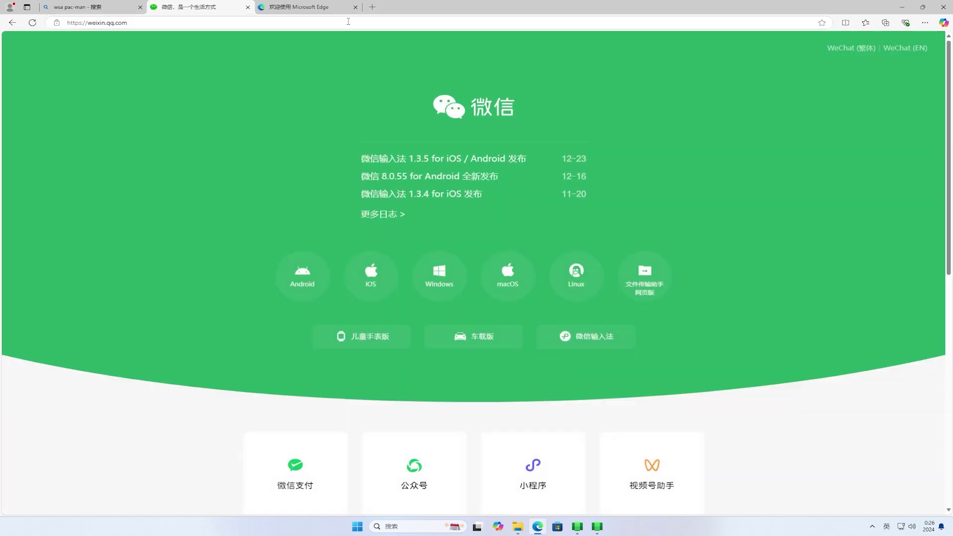
Download the latest version of 微信 8.0.55 for Android, and show the file in its folder with the name column widened
click(464, 176)
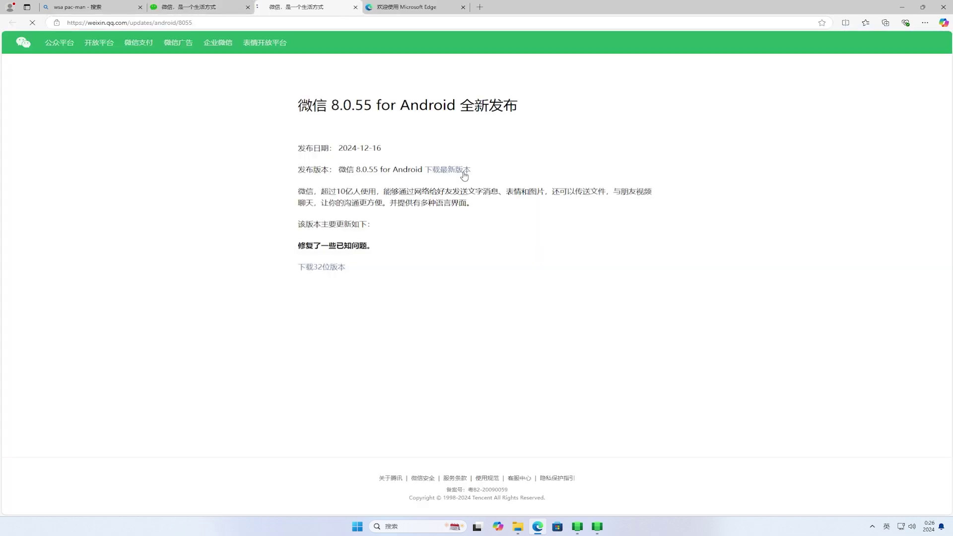
click(463, 173)
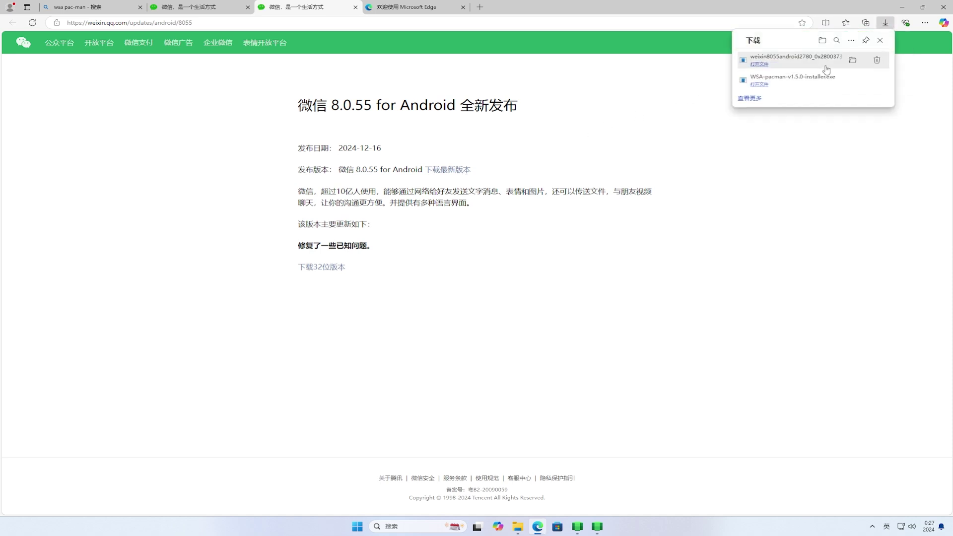
click(855, 62)
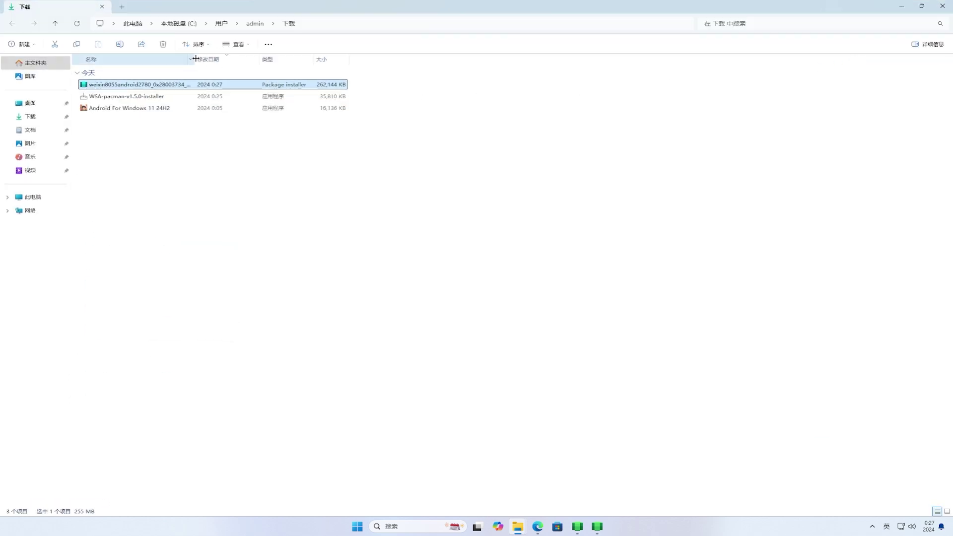
drag(195, 59, 276, 54)
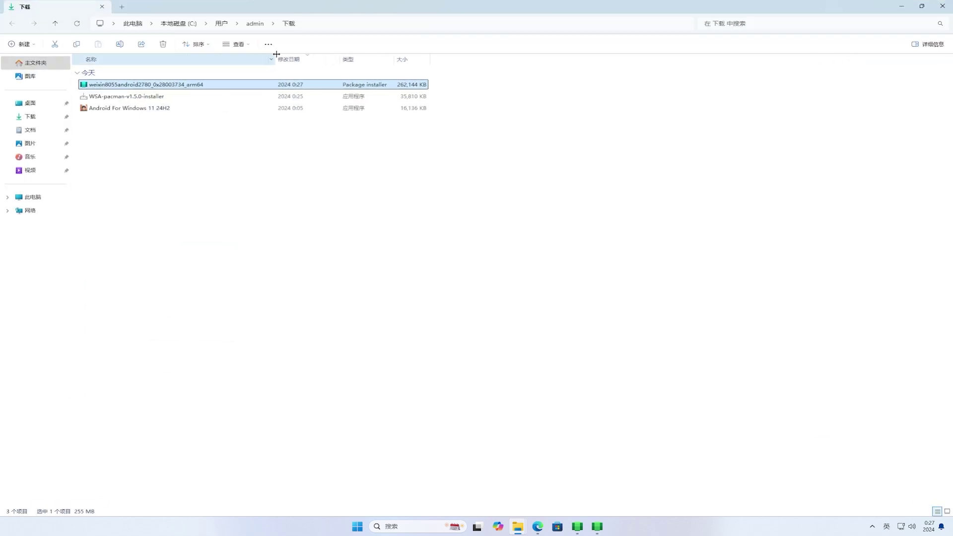
Open the weixin8055android2780_0x28003734_arm64 package with the other windows minimized, allow ADB debugging, and cancel the WeChat installation dialog
double_click(223, 87)
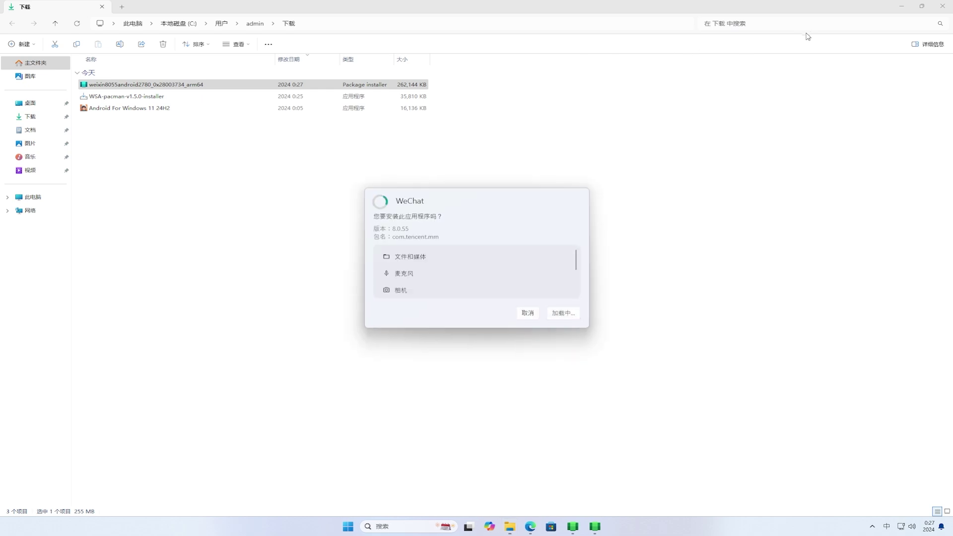
click(905, 11)
click(903, 7)
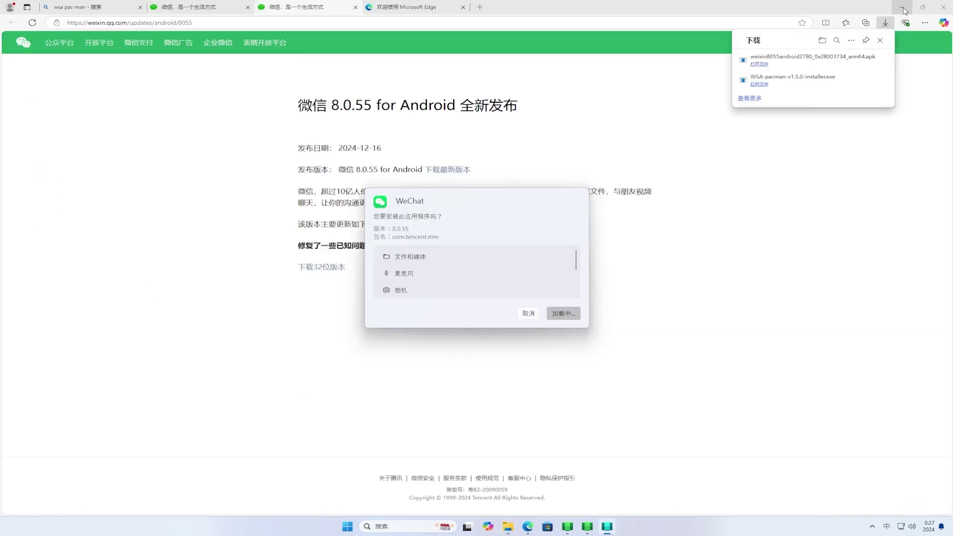
click(904, 7)
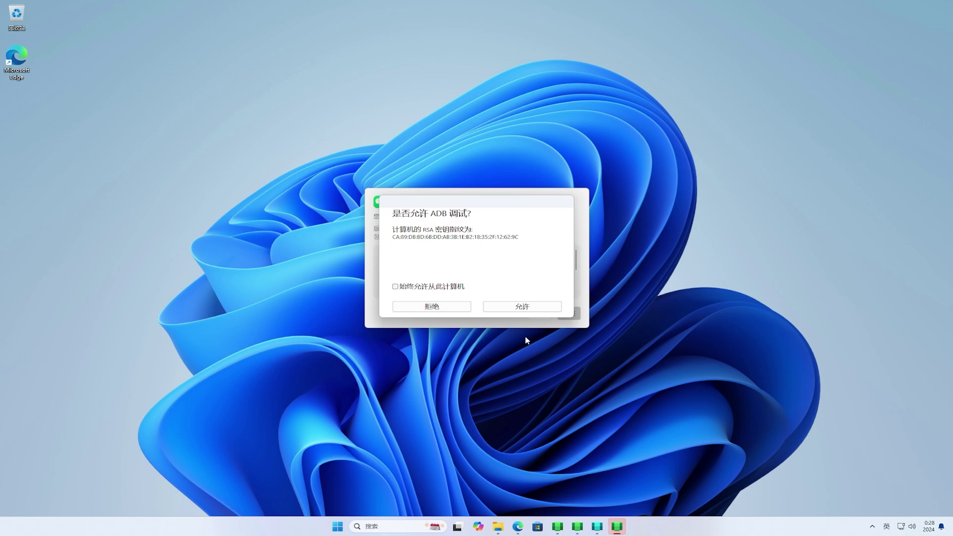
click(546, 306)
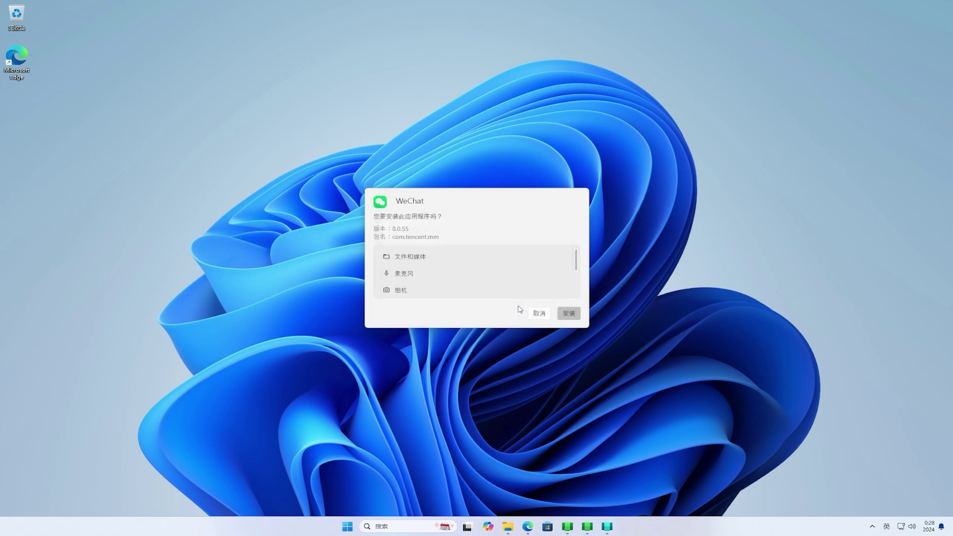
click(541, 314)
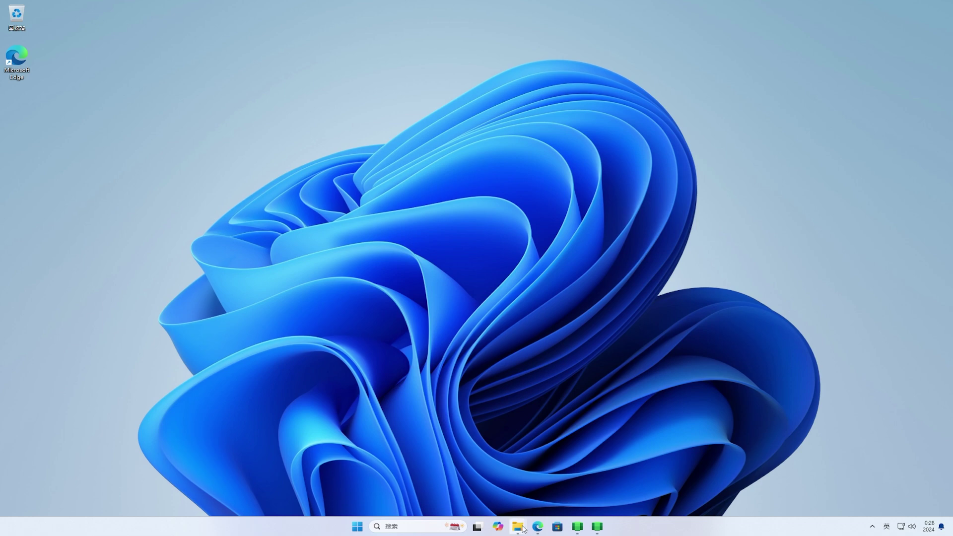
Reopen the weixin8055android2780_0x28003734_arm64 package from the downloads folder, install WeChat, and finish the installer dialog
mouse_move(524, 529)
click(538, 490)
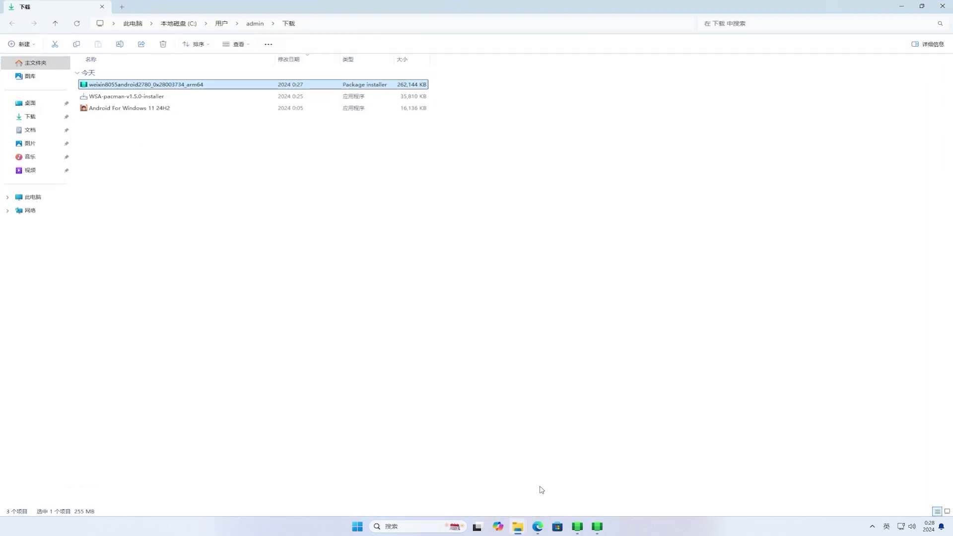
double_click(217, 85)
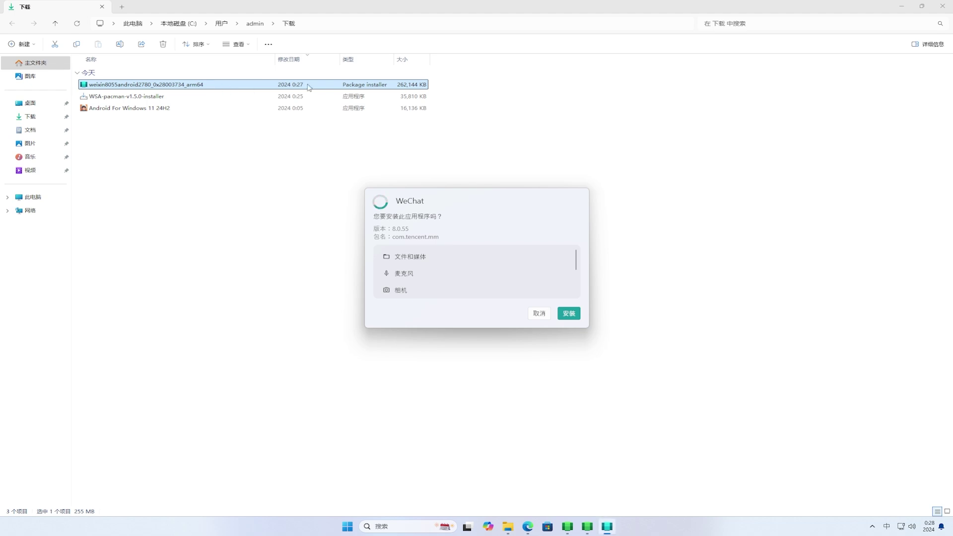
click(901, 7)
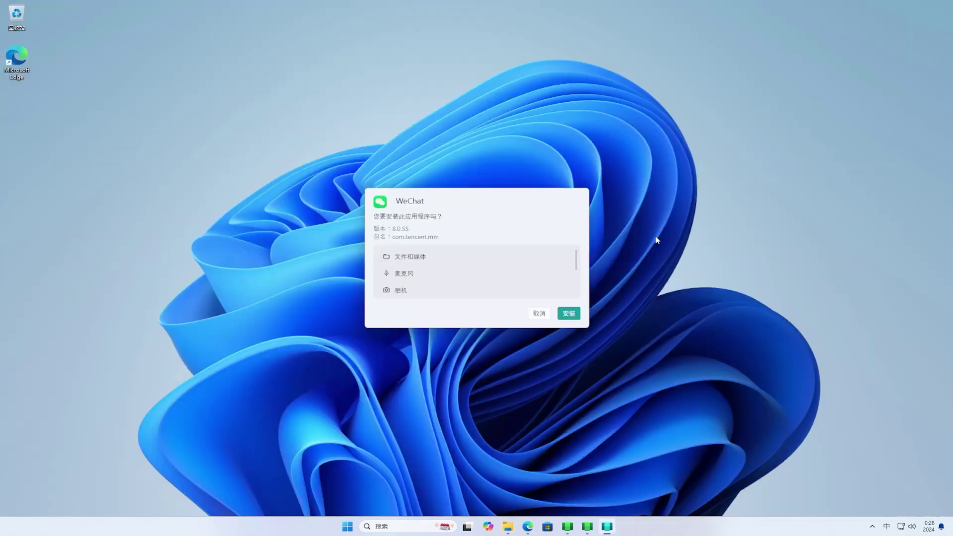
click(577, 314)
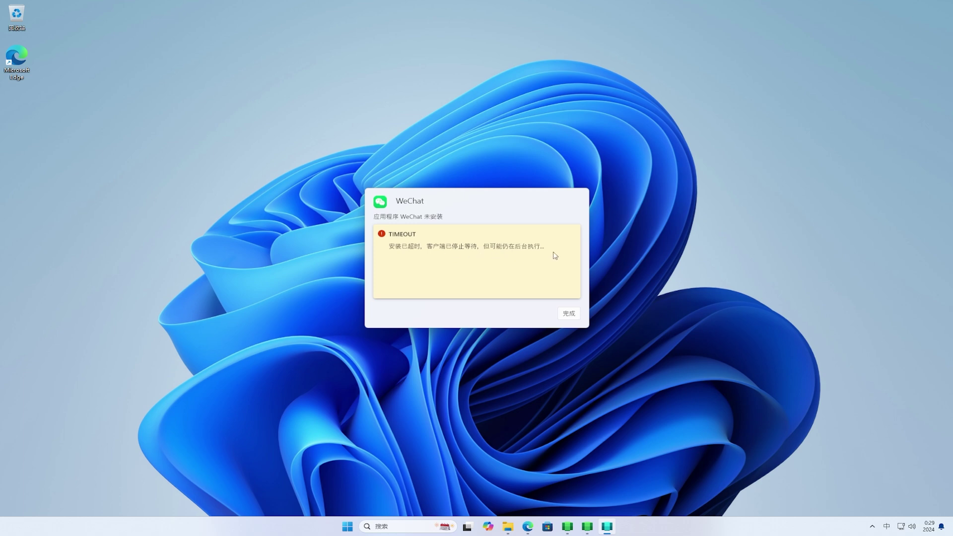
click(570, 313)
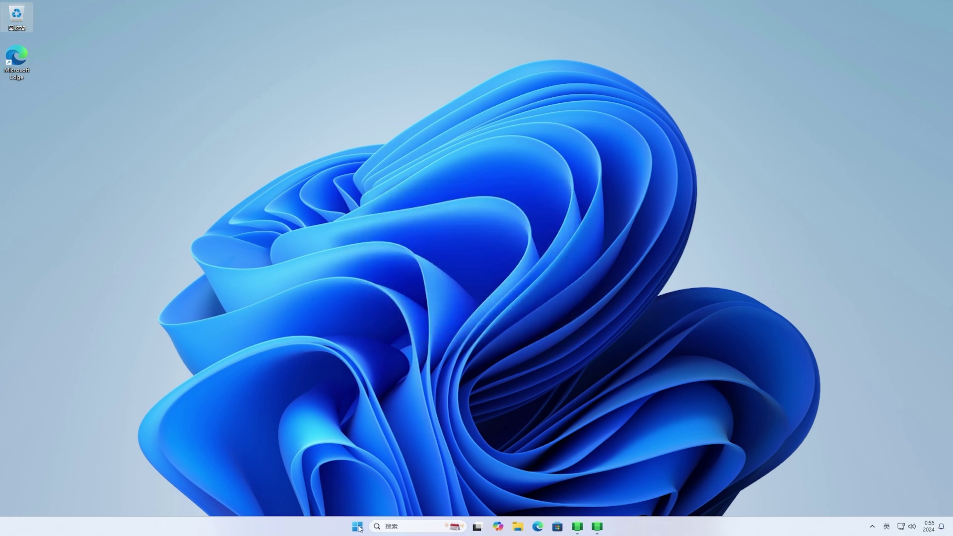
Launch the recently added 微信 app to check that it starts, and close its window
click(357, 527)
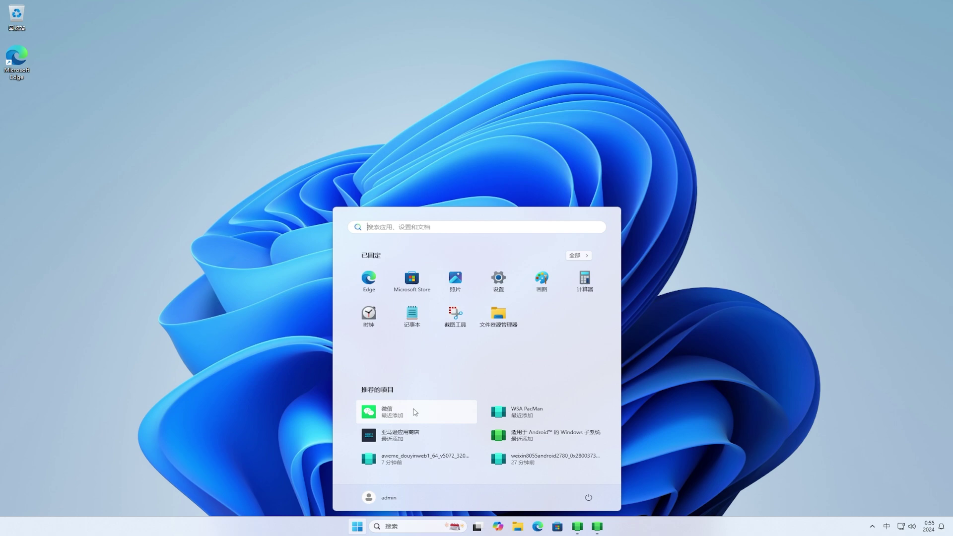
click(415, 412)
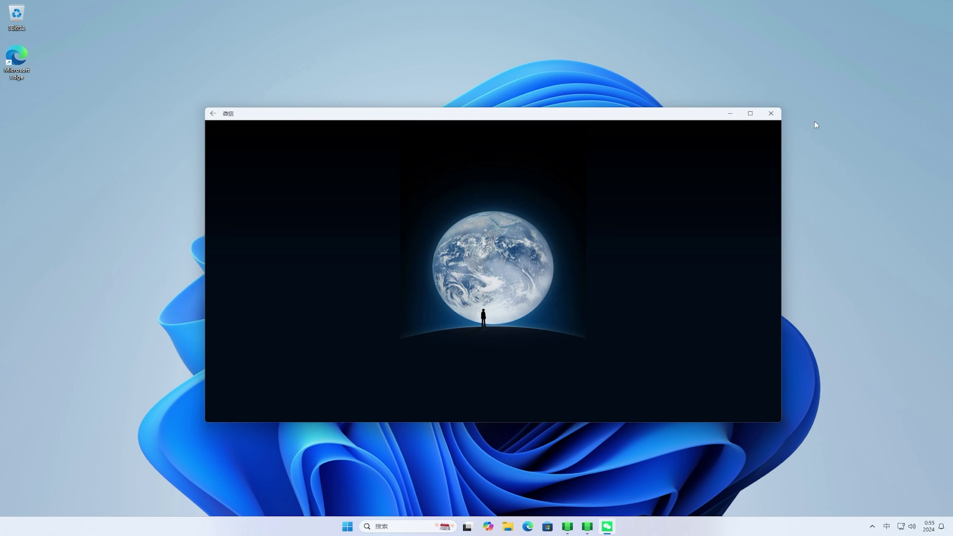
click(775, 114)
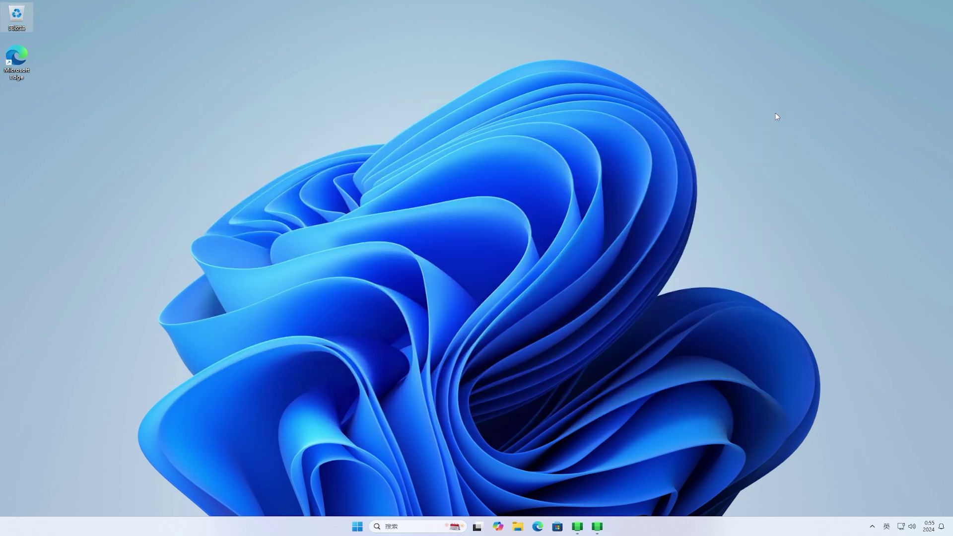
Switch to Microsoft Edge, search for "douyin for android", and open the official douyin.com app download page
click(538, 527)
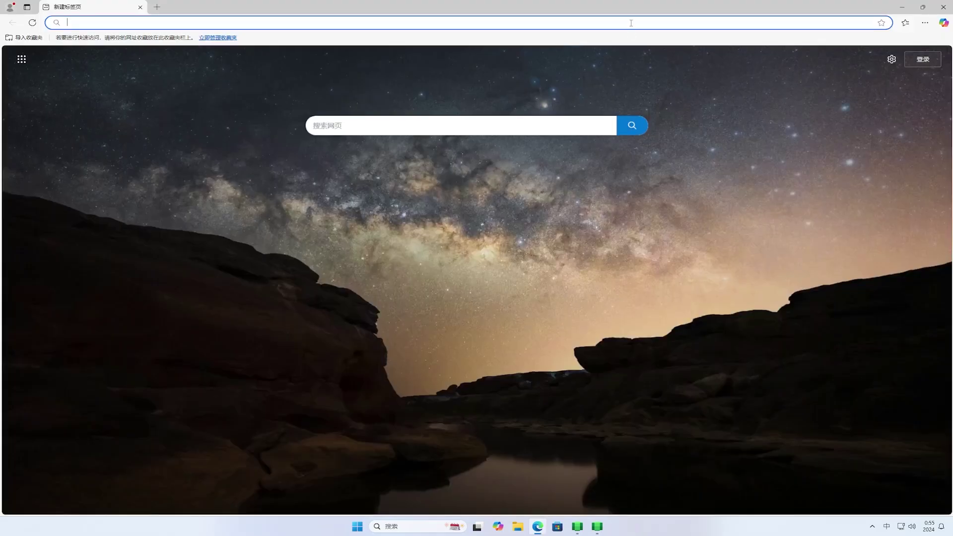
key(shift)
text(douy)
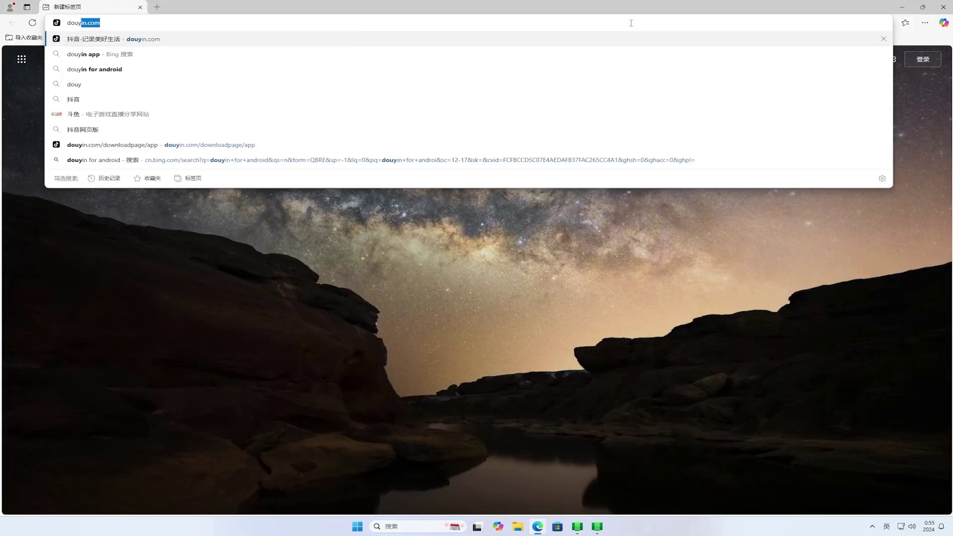
text(in for android)
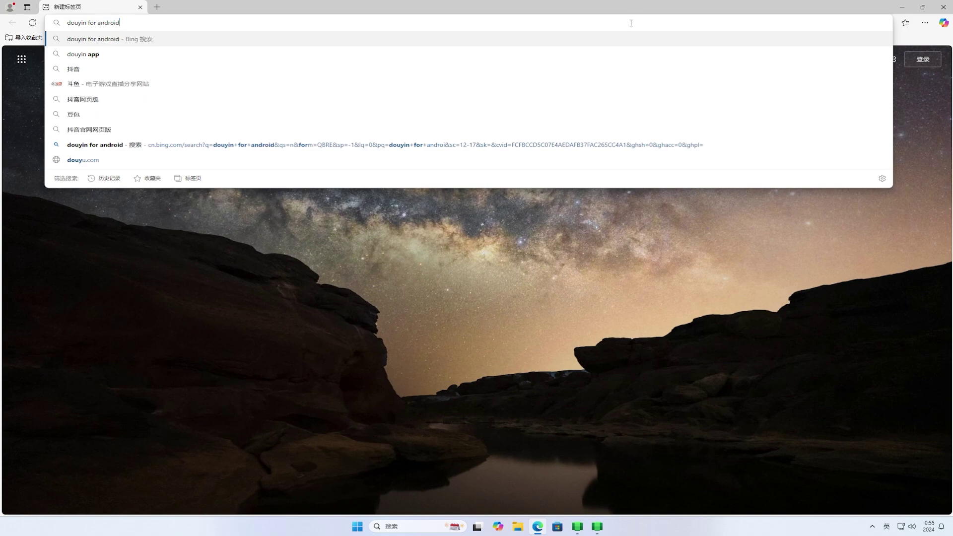
key(Return)
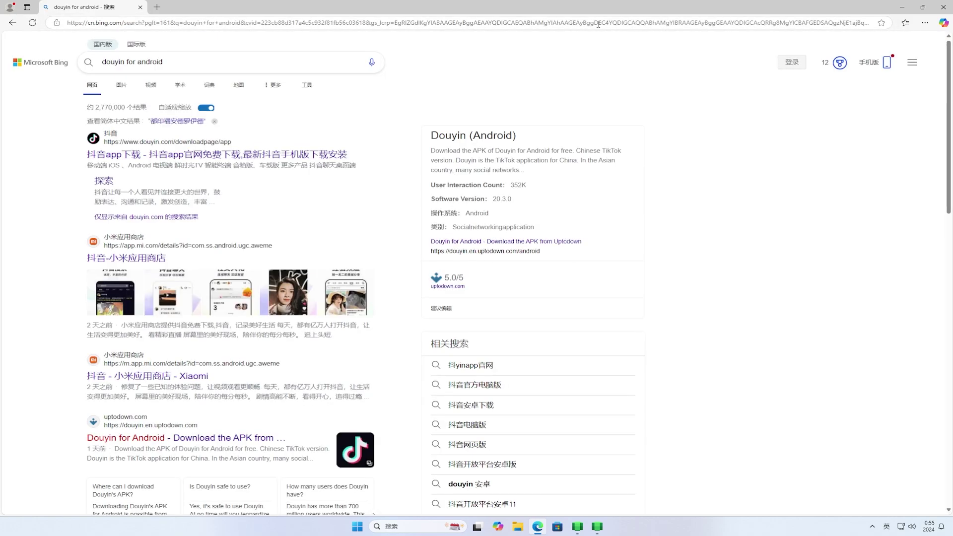
click(151, 158)
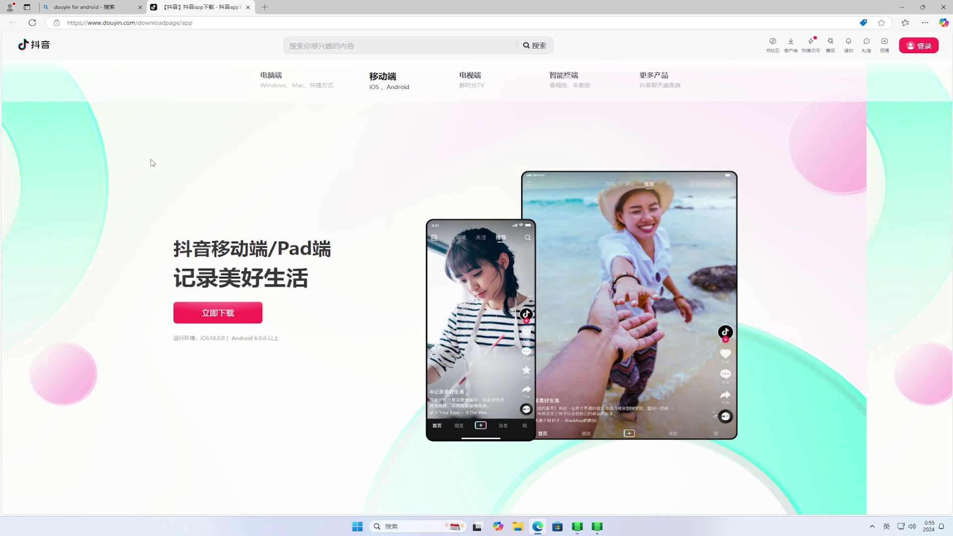
Download the 64-bit Android package of 抖音, and show it in its folder with the browser minimized and the name column widened
mouse_move(253, 313)
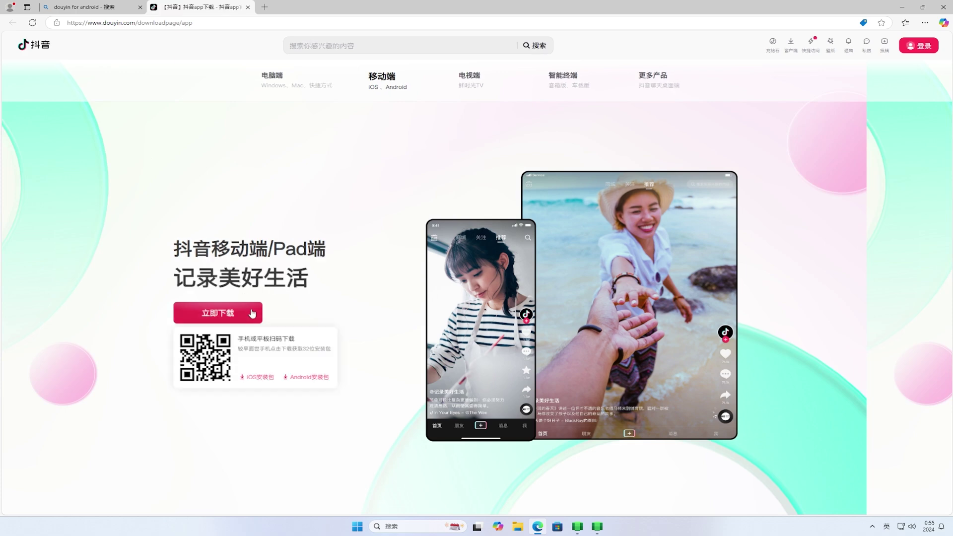
click(314, 375)
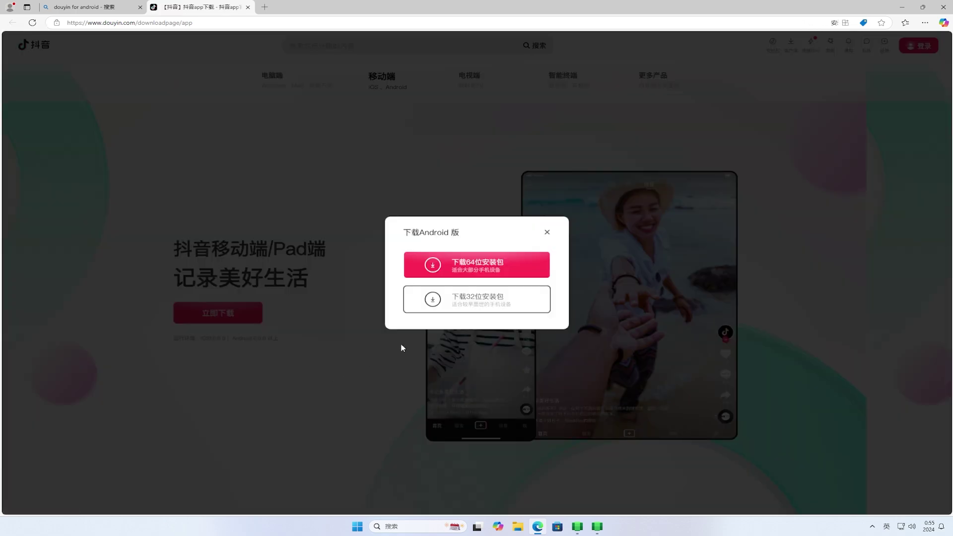
click(530, 269)
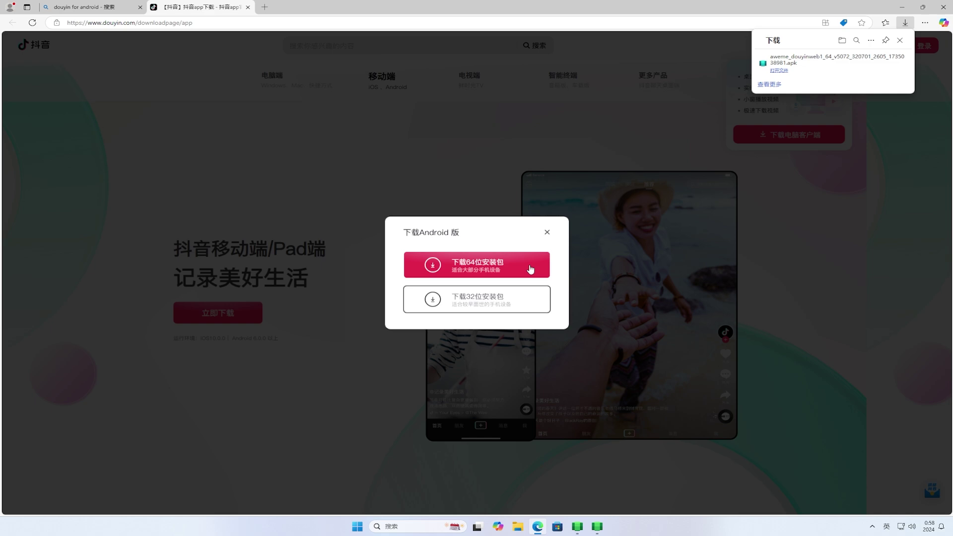
mouse_move(787, 72)
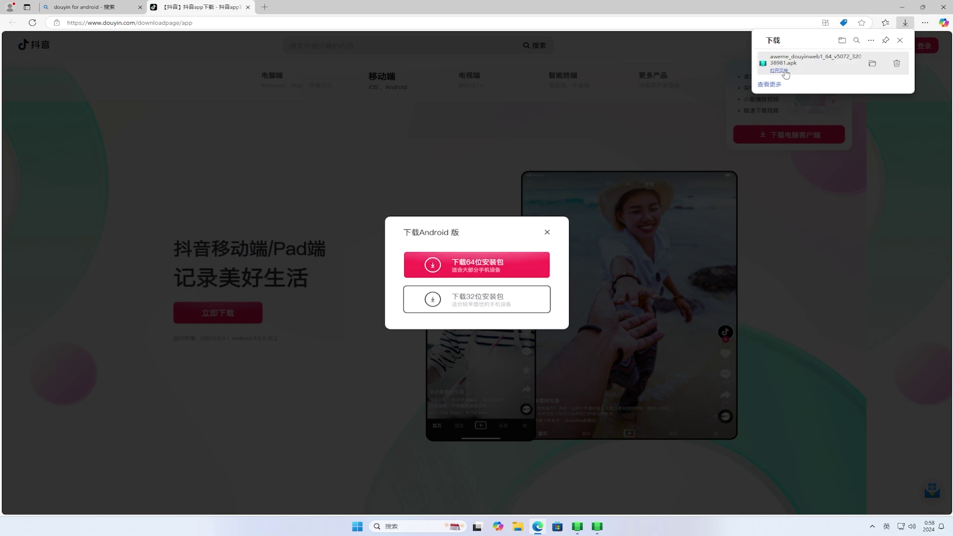
click(870, 66)
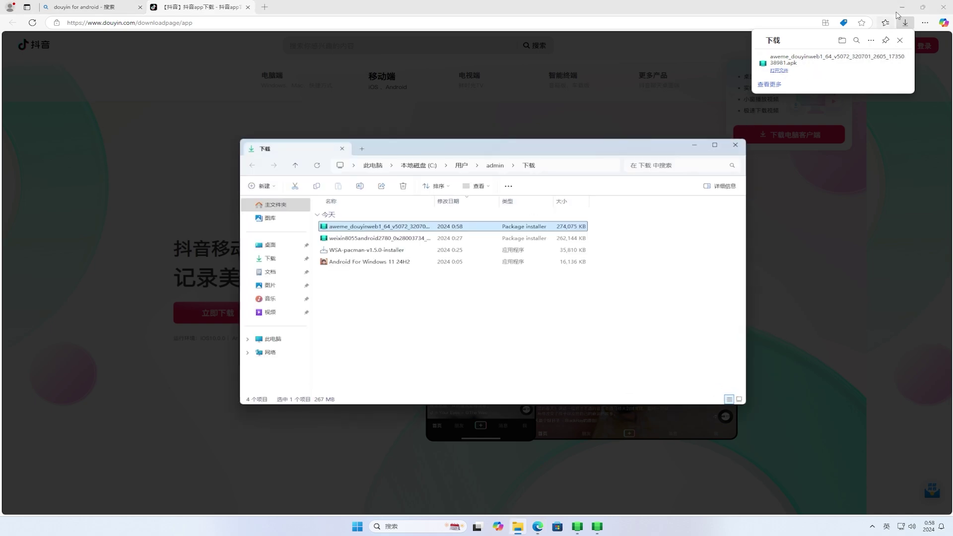
click(902, 8)
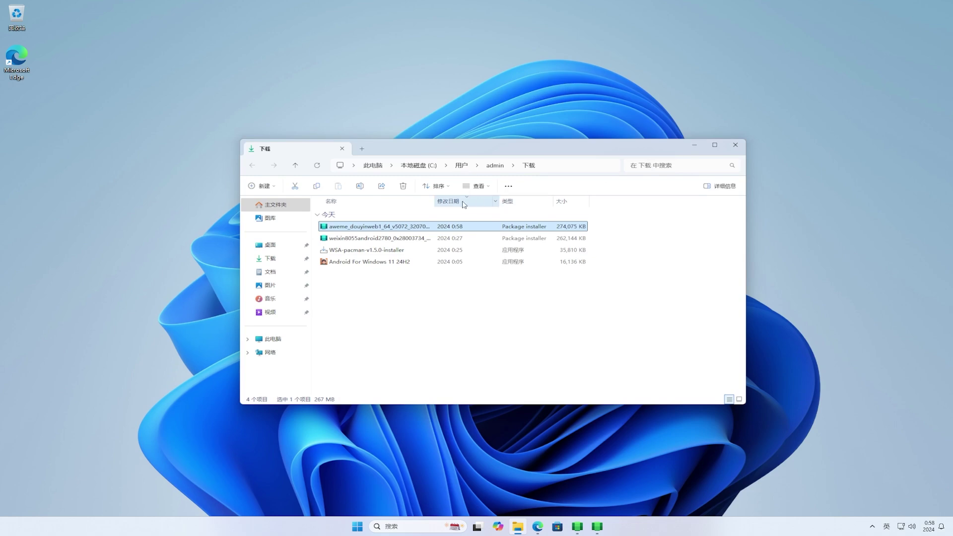
drag(437, 202, 544, 201)
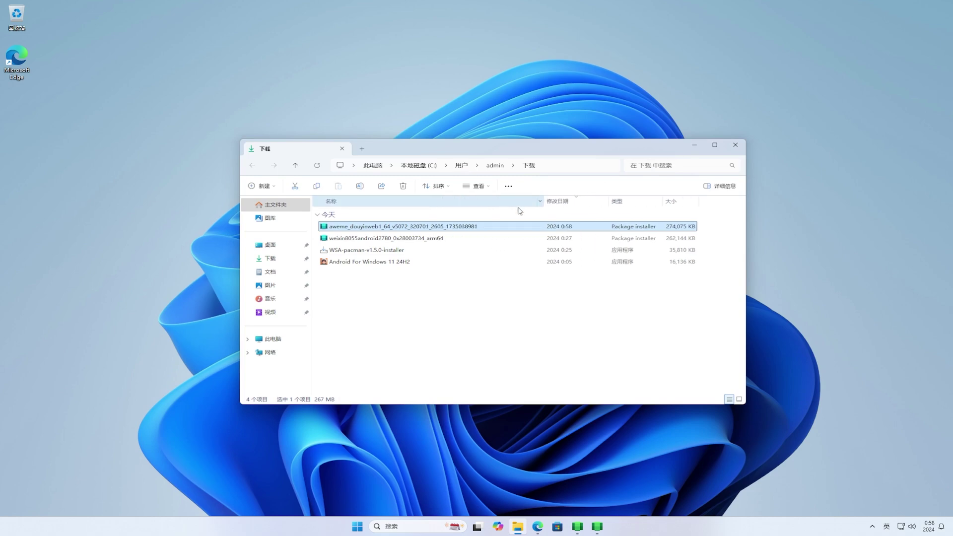
Install 抖音 from the aweme_douyinweb1_64 package, minimize the downloads folder, and finish the installer dialog
double_click(442, 227)
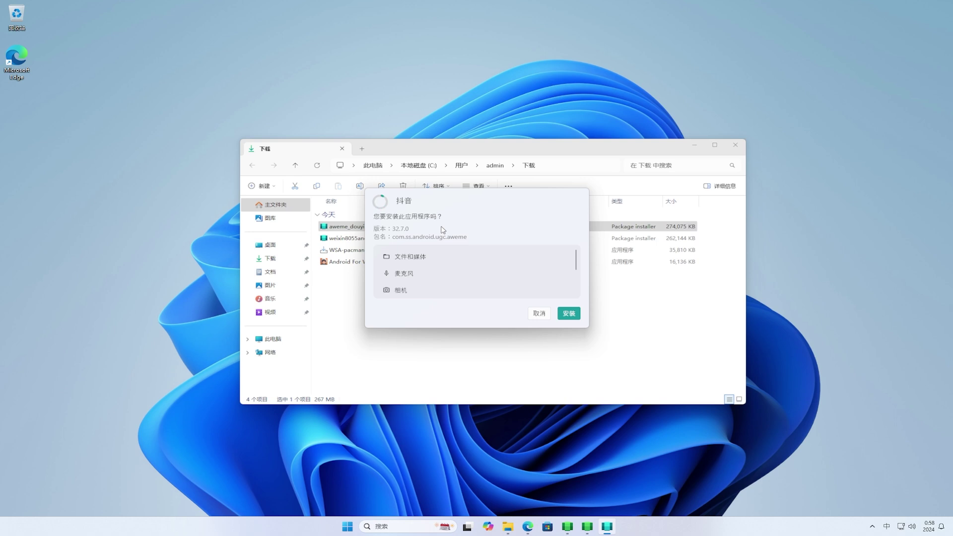
click(569, 314)
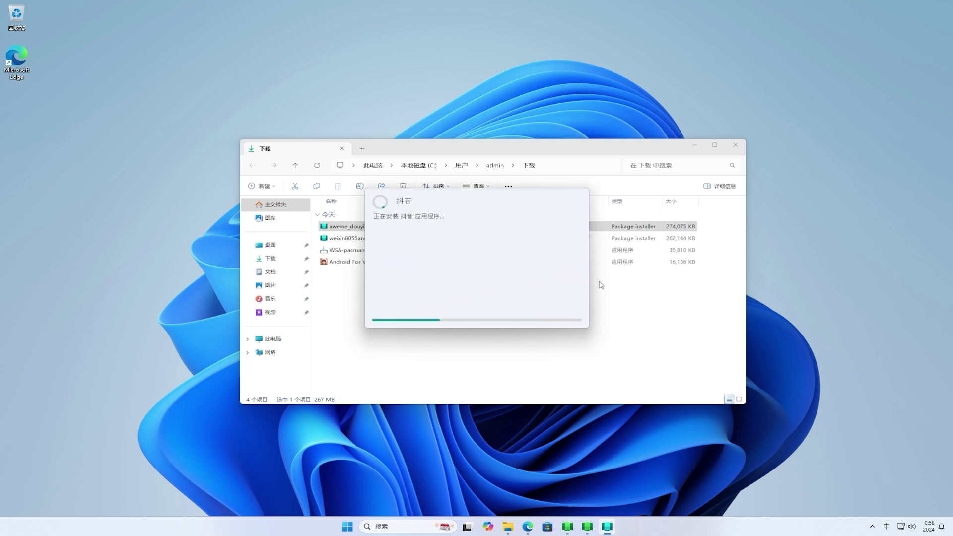
click(695, 144)
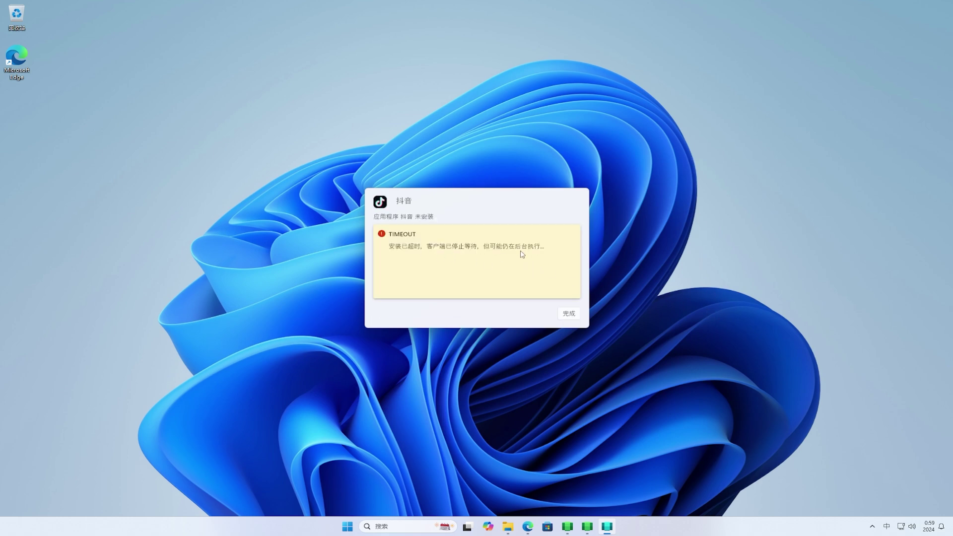
click(569, 312)
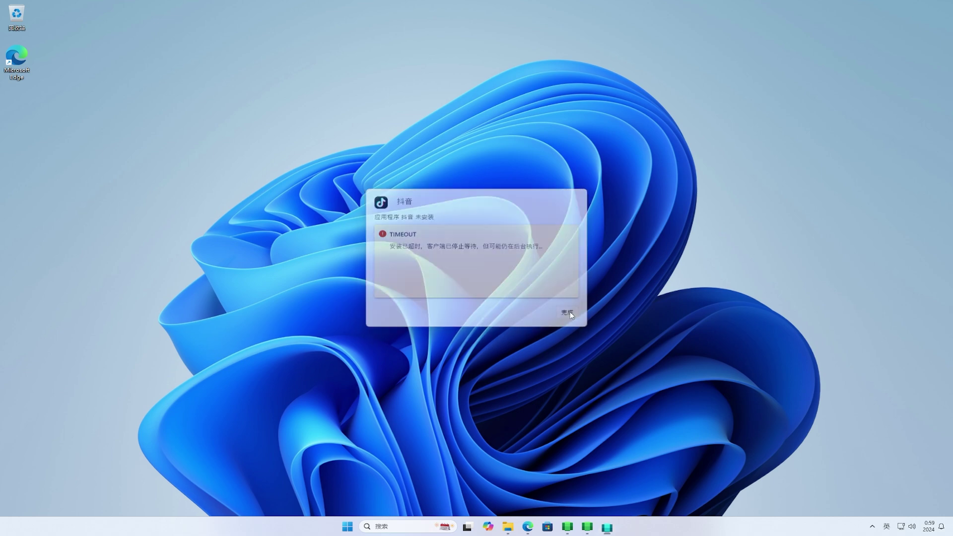
Launch the recently added 抖音 app, accept its privacy guidelines and notification permission, and maximize its window
click(357, 527)
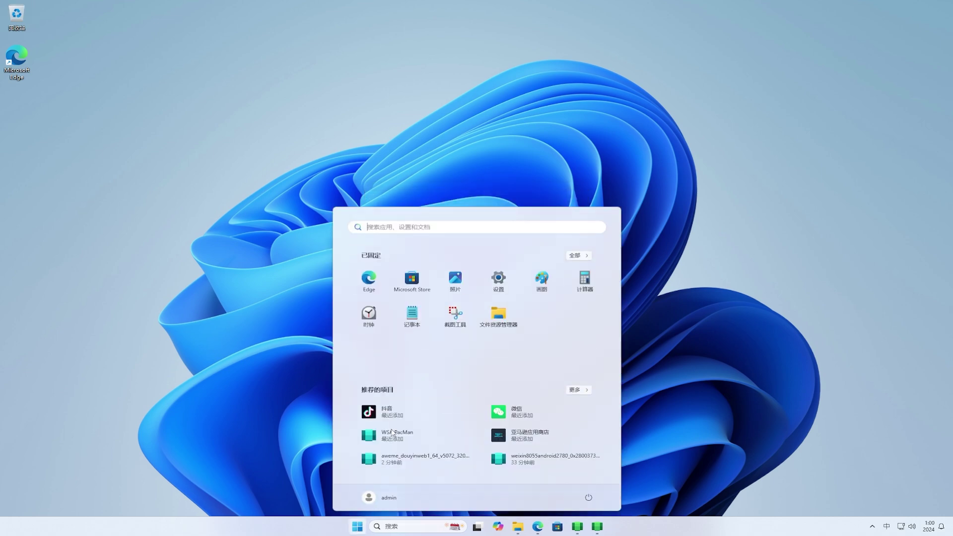
click(397, 416)
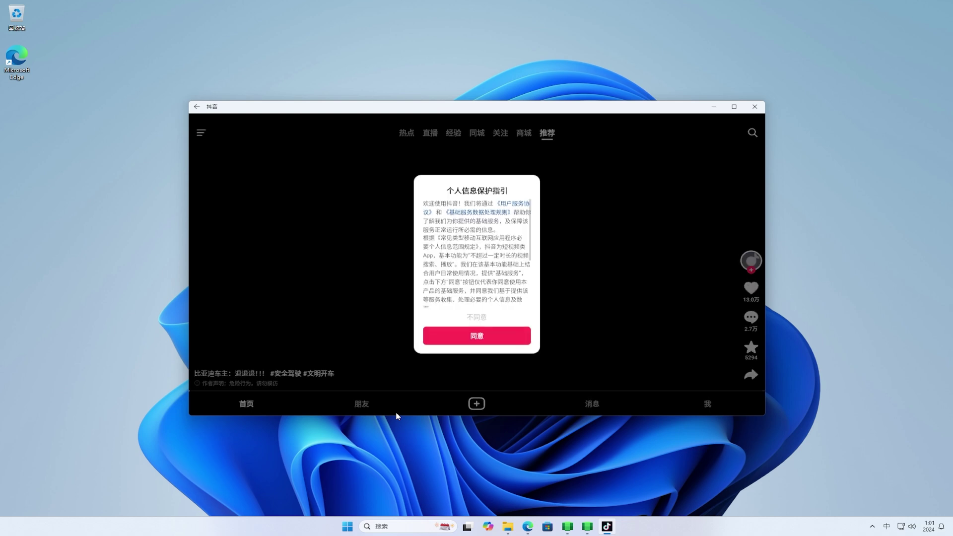
click(496, 336)
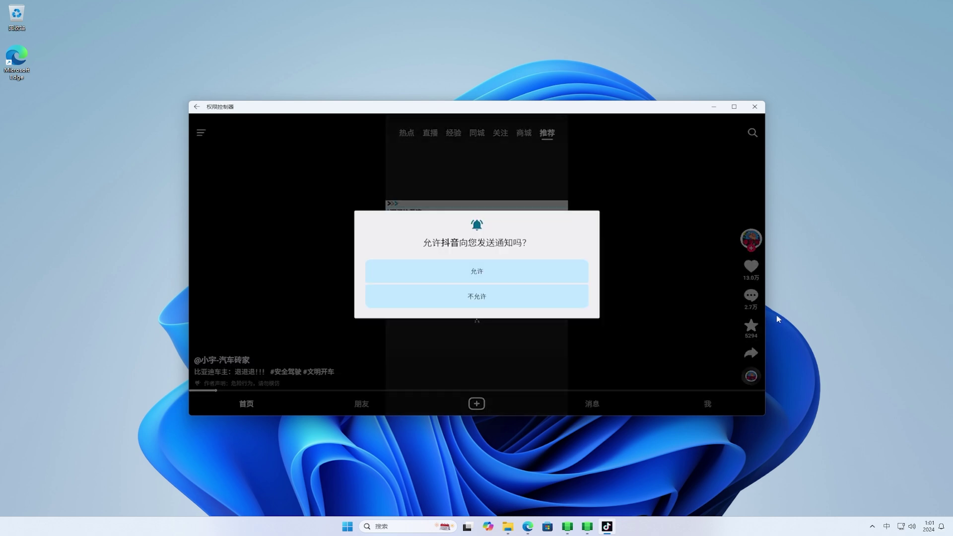
click(551, 273)
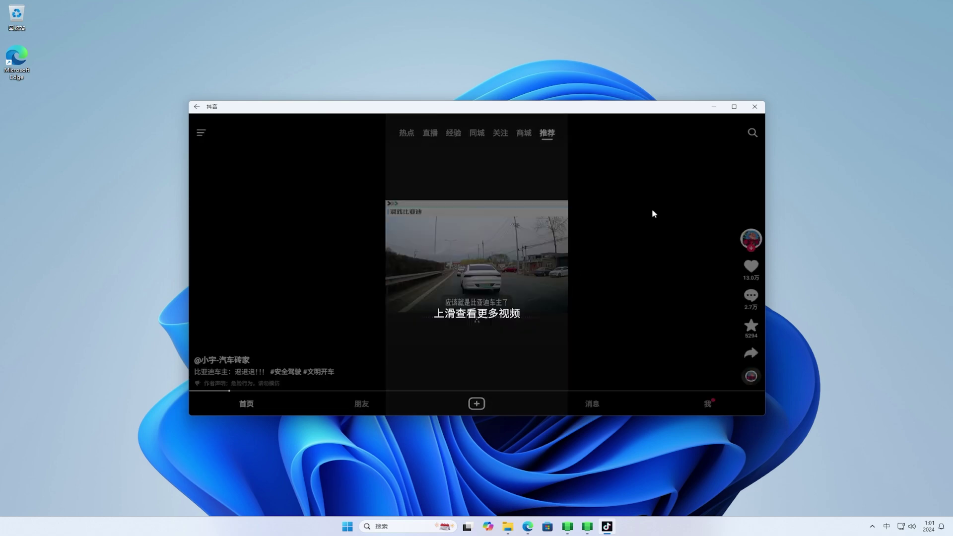
click(735, 106)
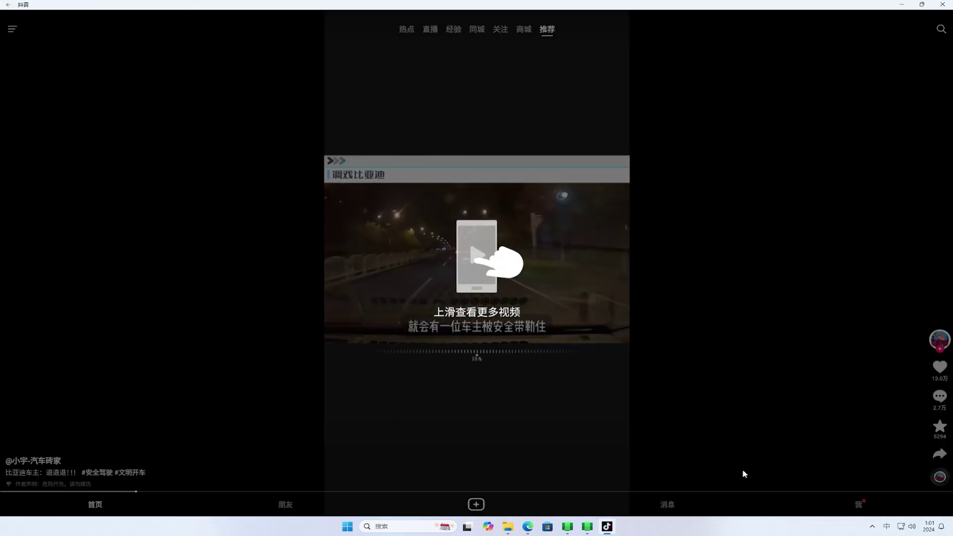